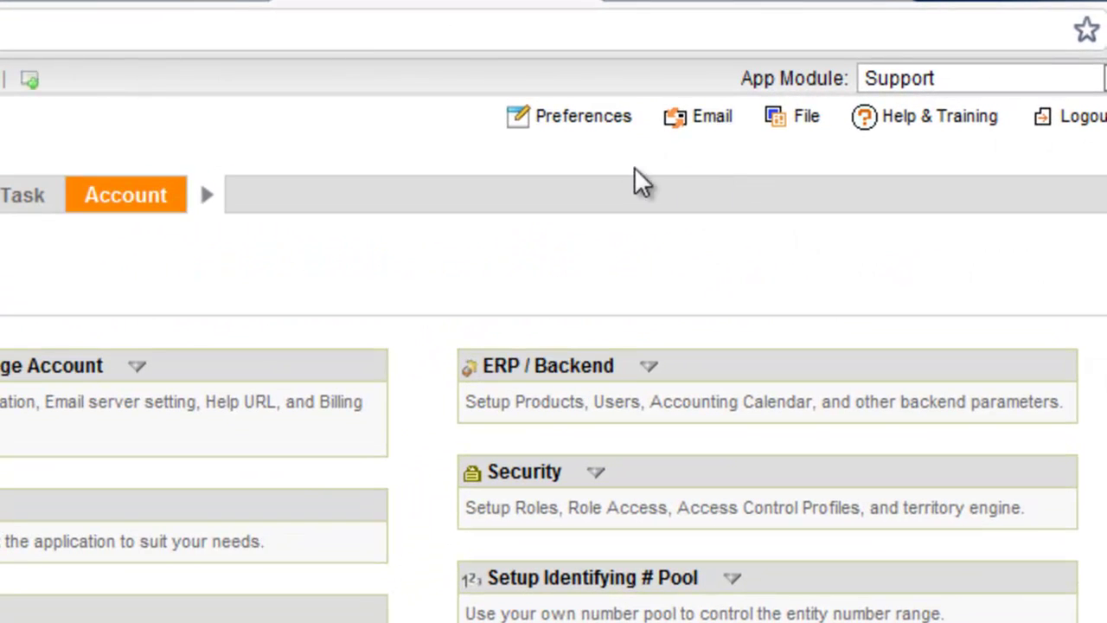
# - Go to the Email Center's Outbound Settings and place the cursor in the Text signature box
pyautogui.click(722, 130)
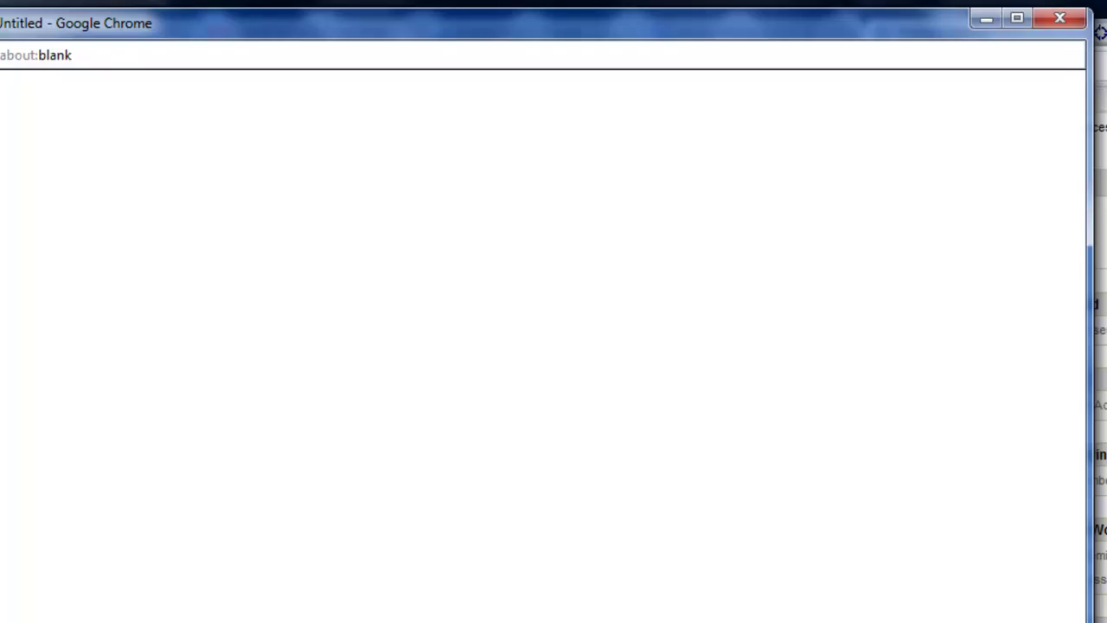
pyautogui.click(519, 218)
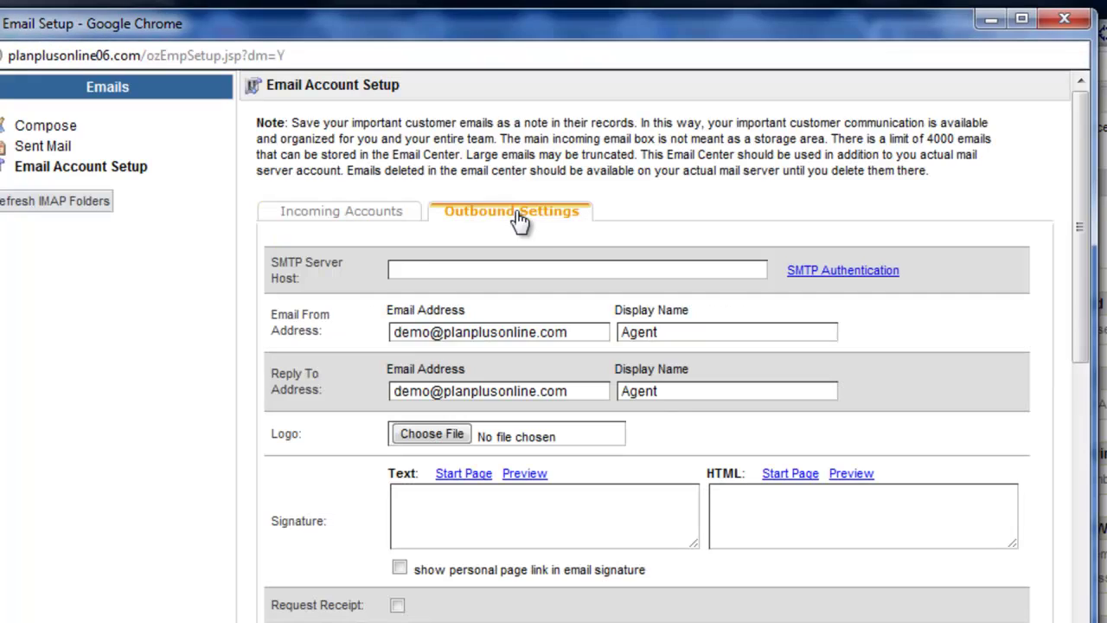
pyautogui.click(403, 506)
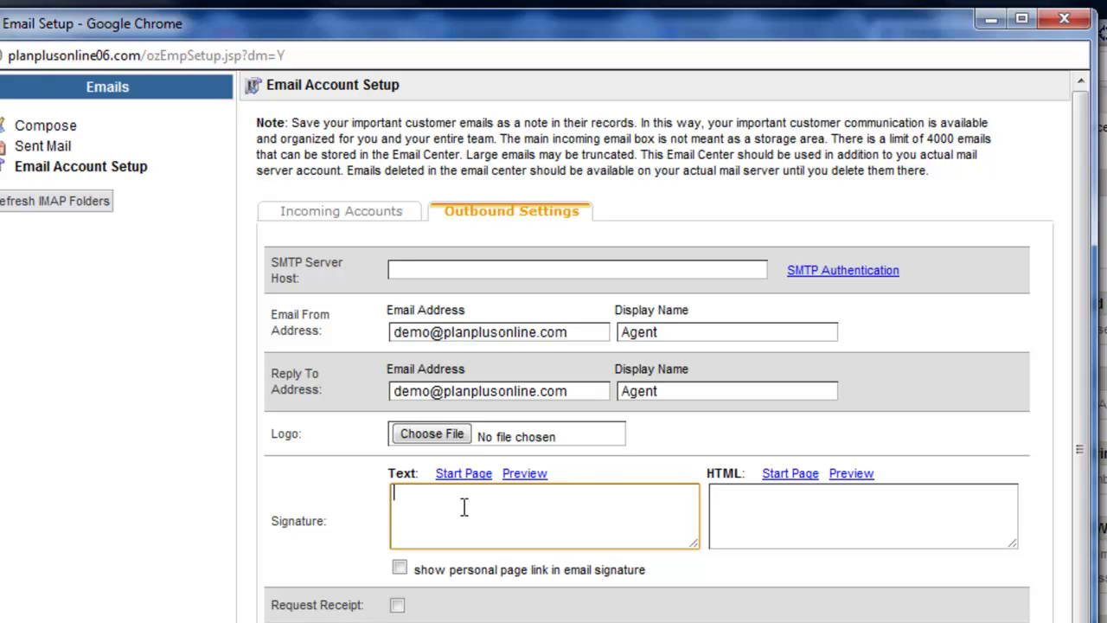
# - Fill the Text signature with 'Cordially,', the sender's name and 'PlanPlus' on separate lines
pyautogui.write('Cordially, Keith')
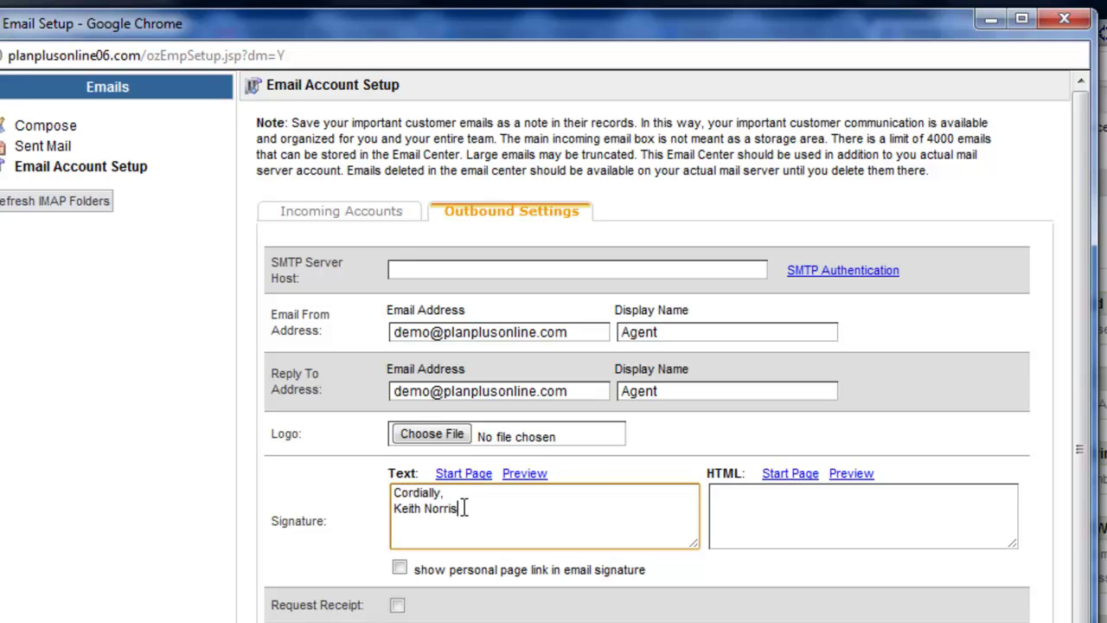
pyautogui.press('BackSpace')
pyautogui.press('BackSpace')
pyautogui.press('BackSpace')
pyautogui.write('PLanPlus')
pyautogui.click(772, 516)
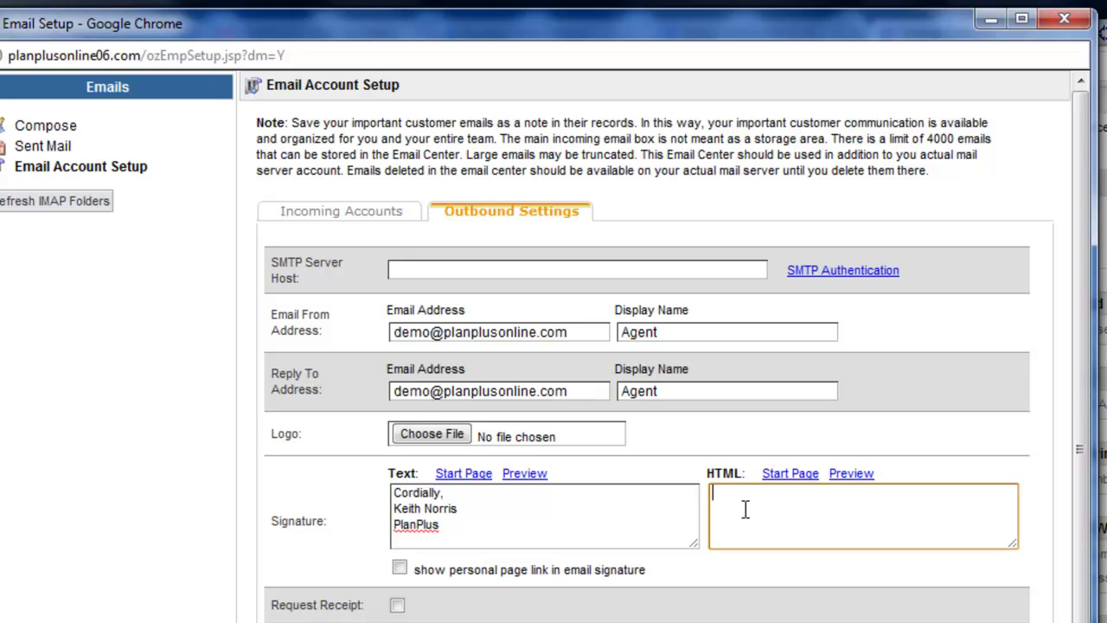
# - Close the email setup window and go to the Organization email templates in Account Setup
pyautogui.scroll(-1, 359, 522)
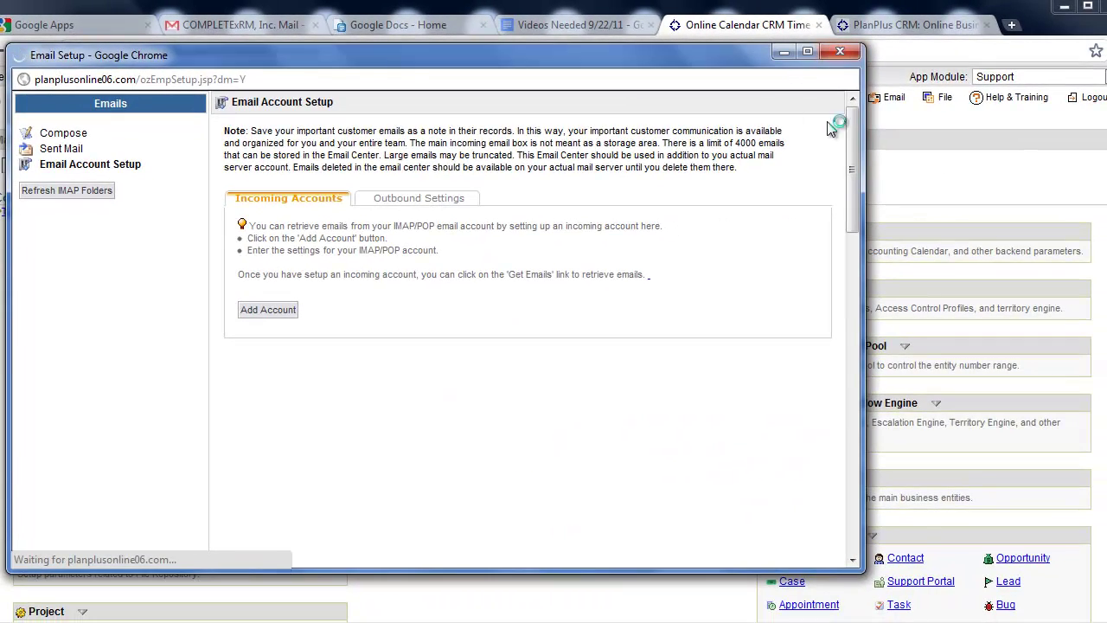
pyautogui.click(840, 53)
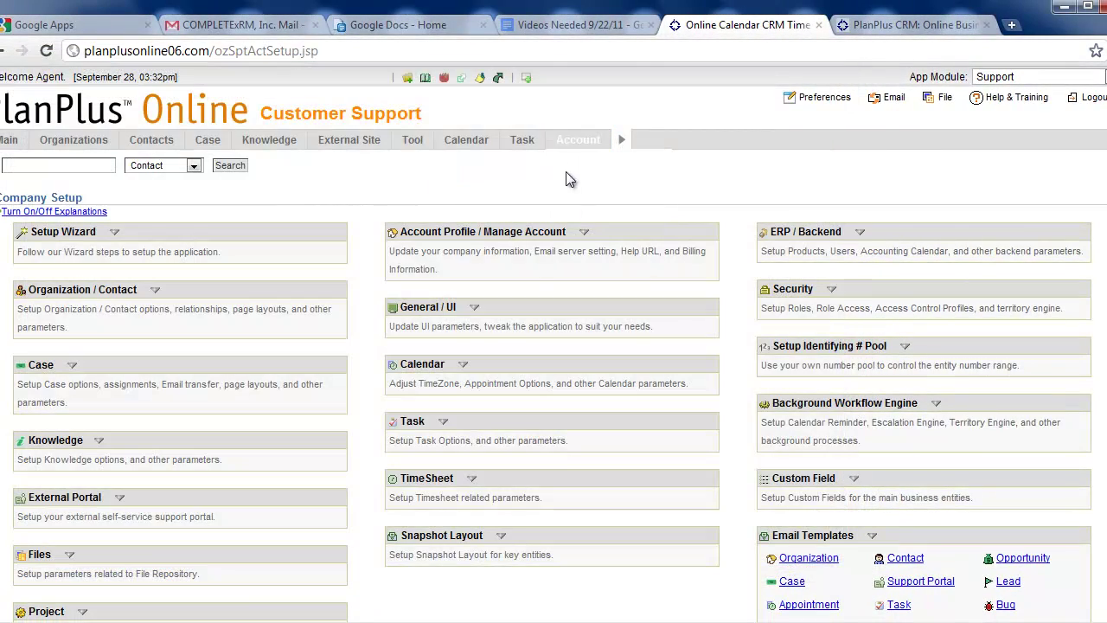
pyautogui.moveTo(577, 139)
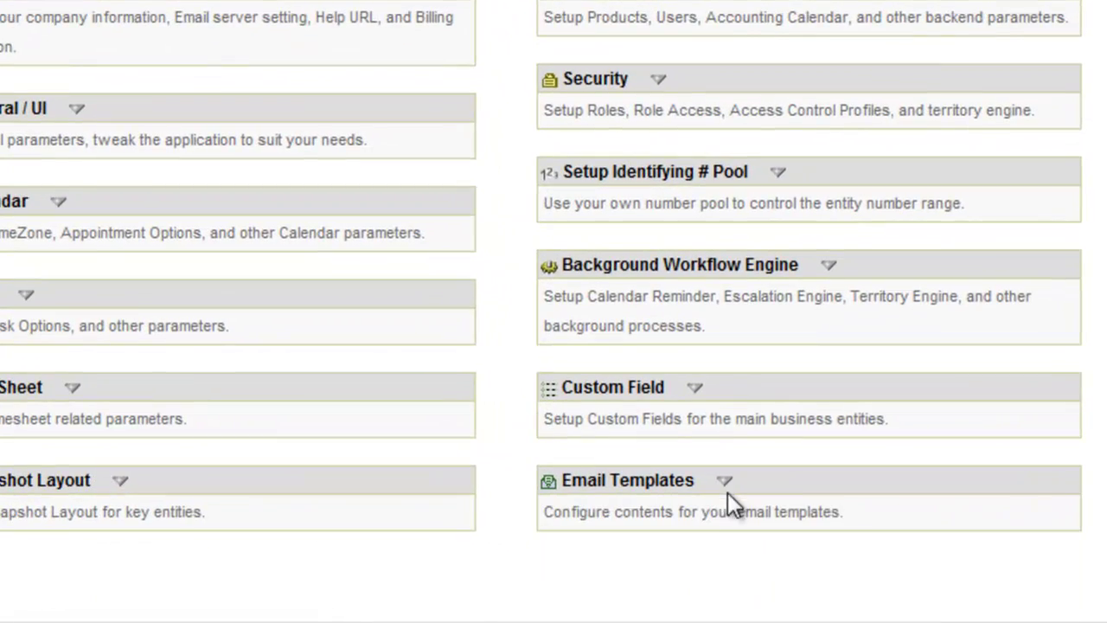
pyautogui.click(727, 492)
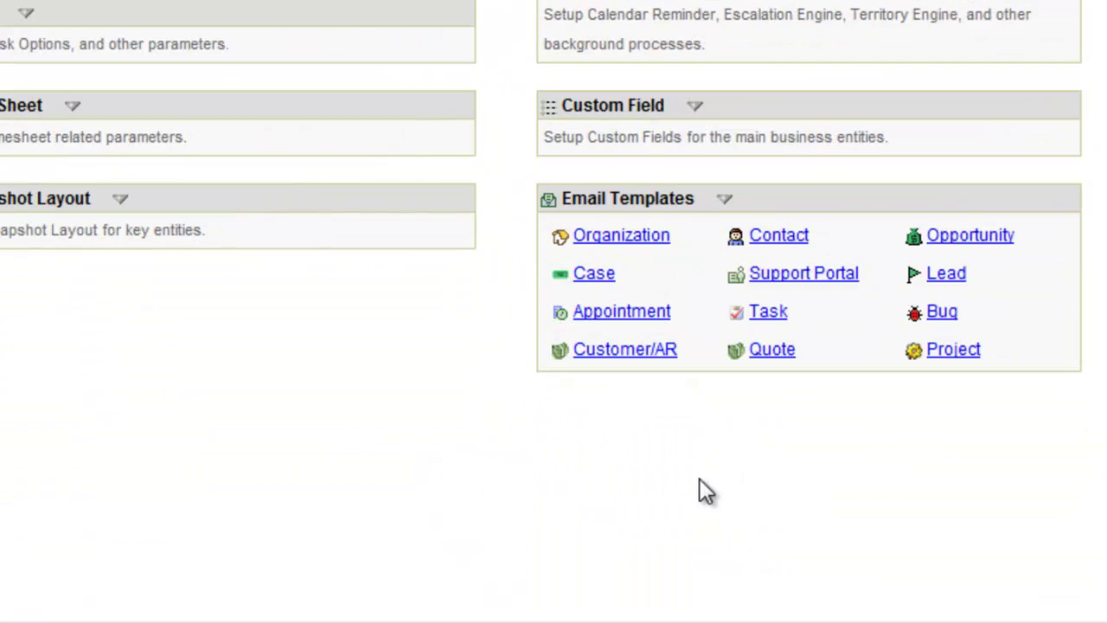
pyautogui.click(624, 238)
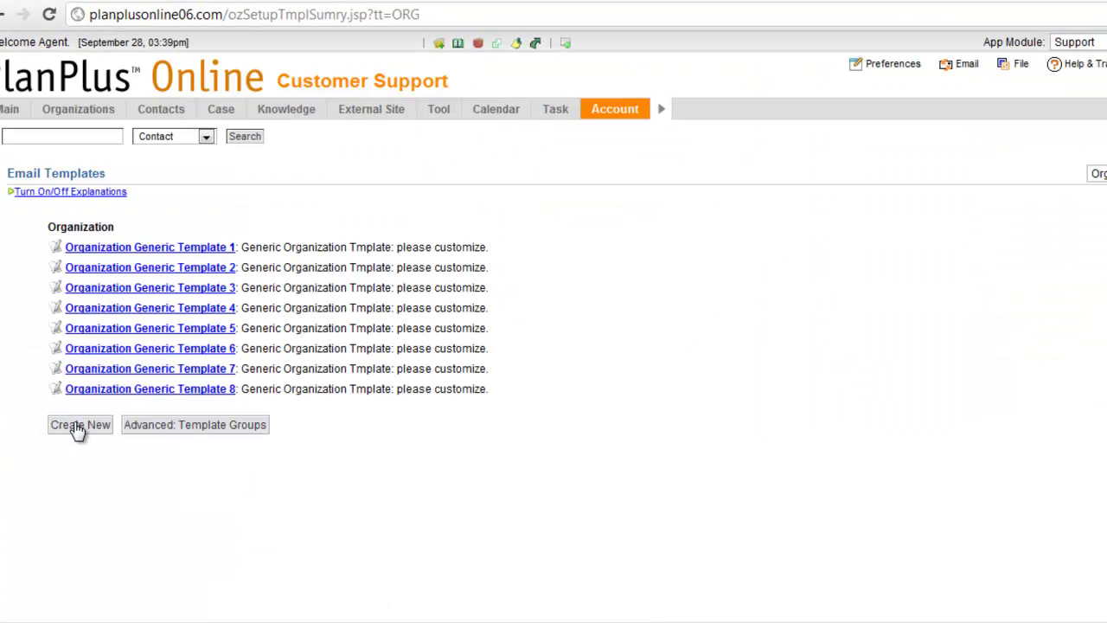
# - Create a new template named 'Email Signature' with subject 'Email Signature' and HTML content
pyautogui.click(78, 430)
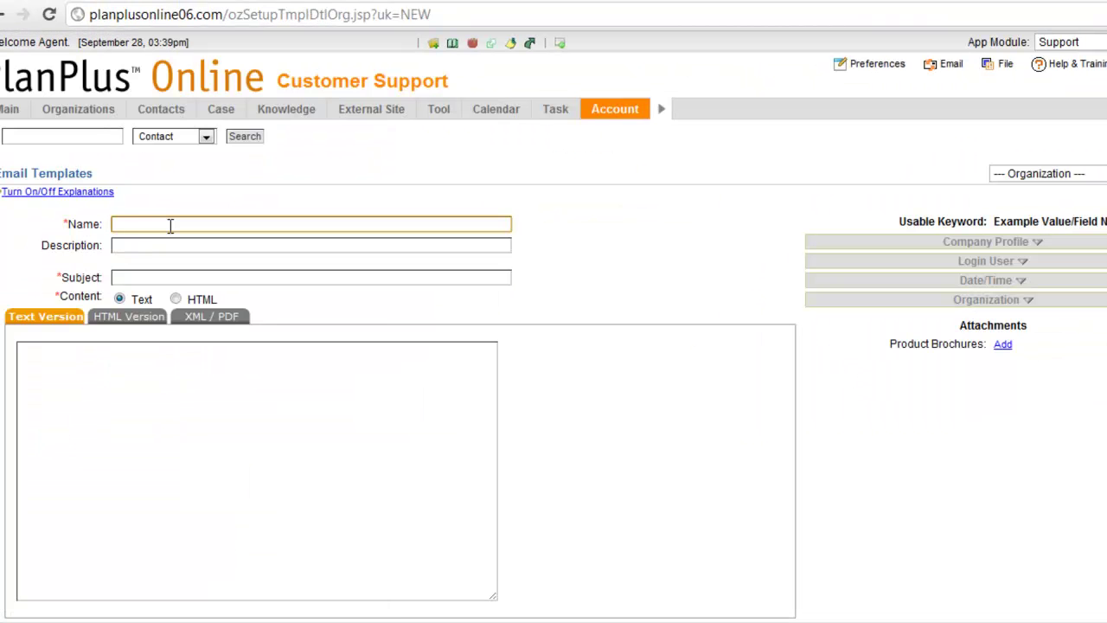
pyautogui.write('Email Signature')
pyautogui.press('Tab')
pyautogui.press('Tab')
pyautogui.write('Email Signatur')
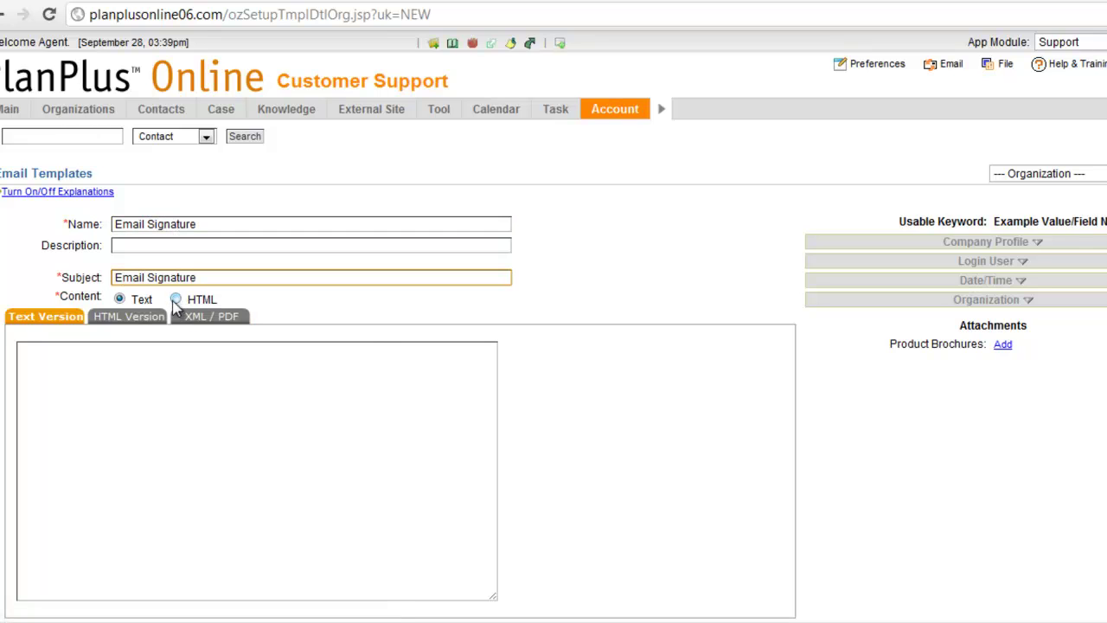
pyautogui.click(176, 298)
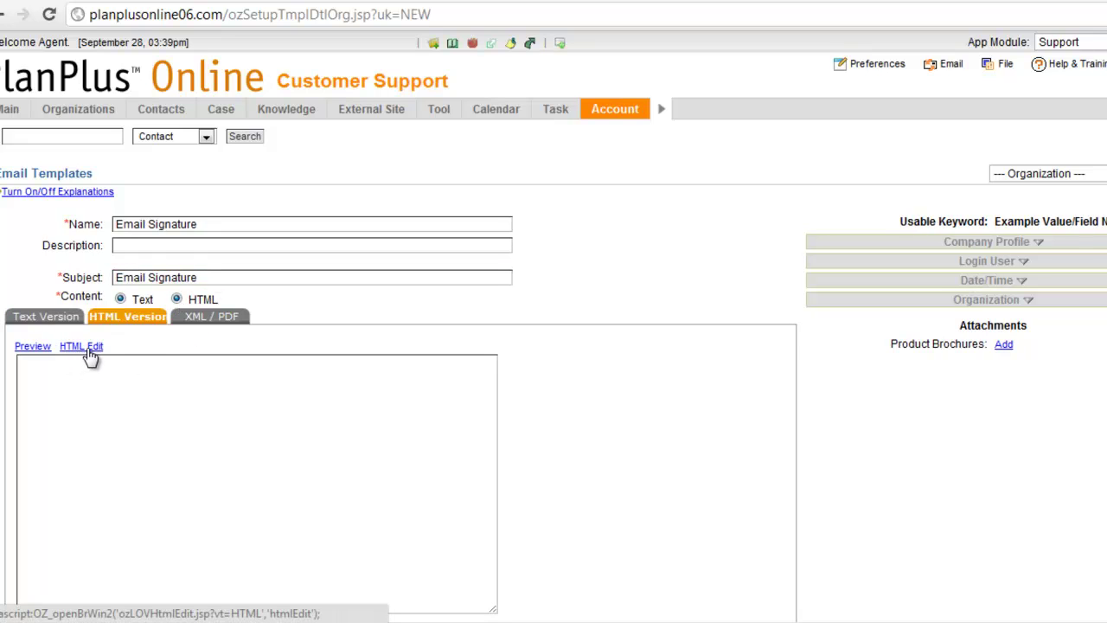
# - In the HTML Editor, write 'Cordially,', the sender's name and 'PlanPlus' on single-spaced lines
pyautogui.click(89, 354)
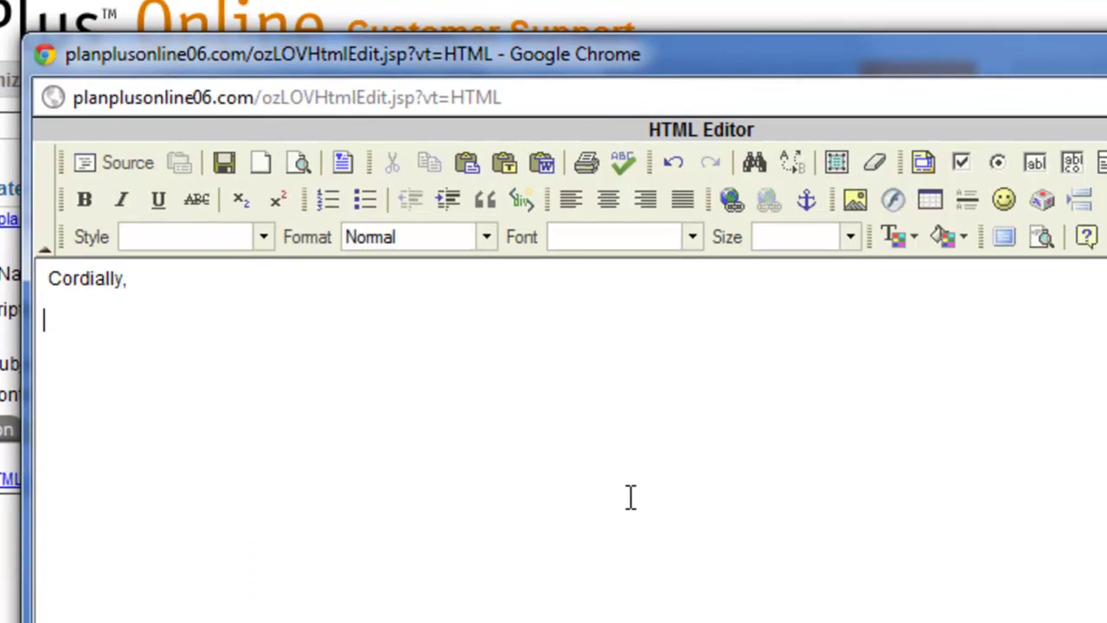
pyautogui.write('Keith Norris')
pyautogui.press('Return')
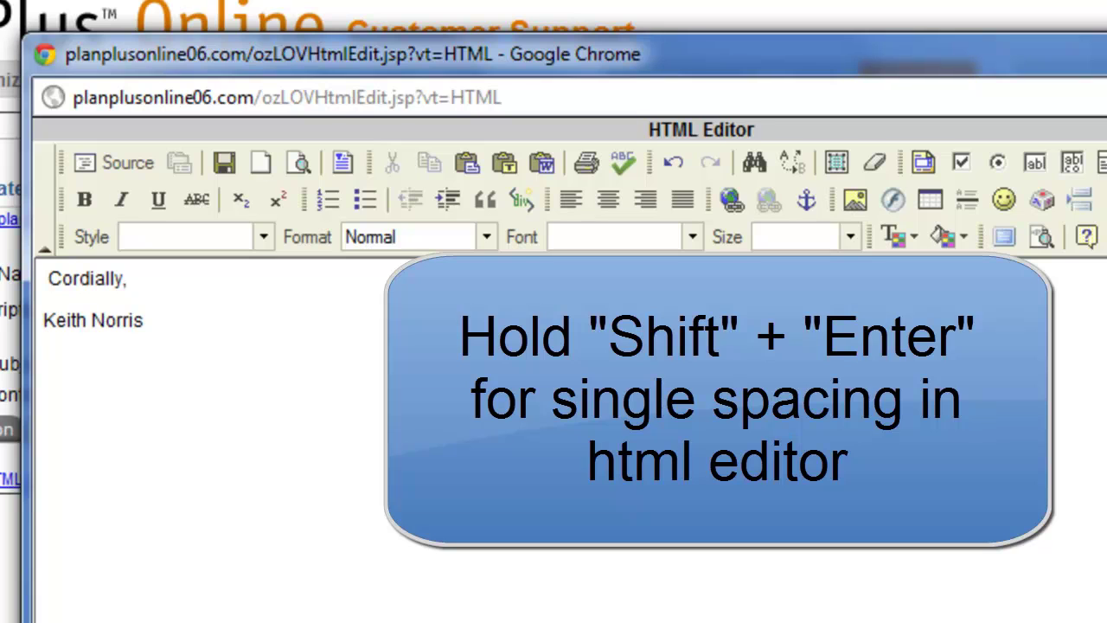
pyautogui.hotkey('shift', 'Return')
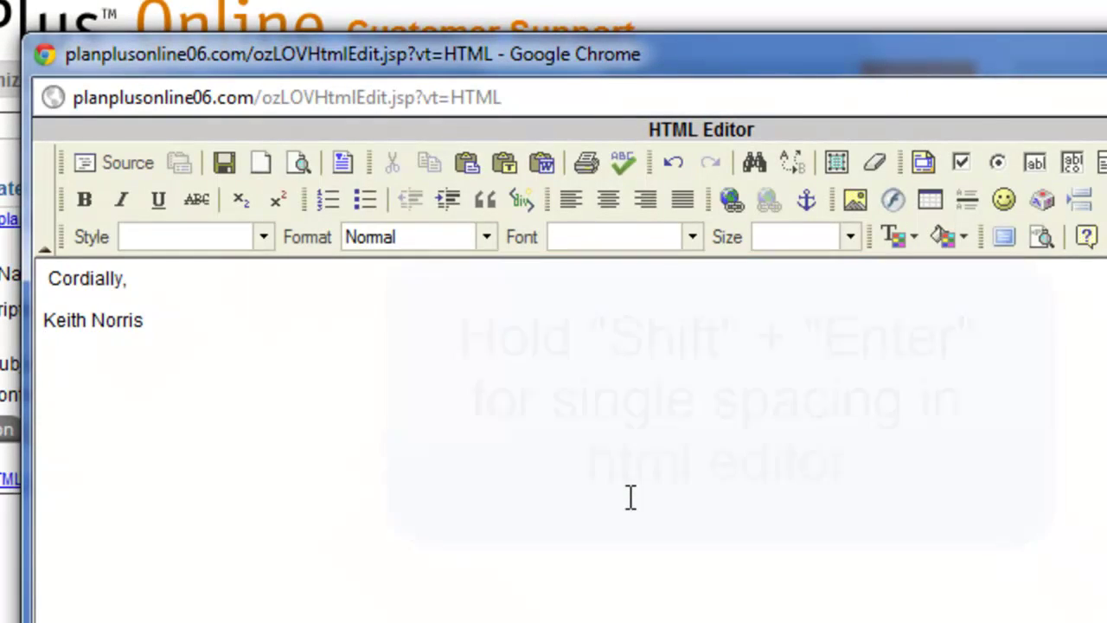
pyautogui.write('PlanPlus')
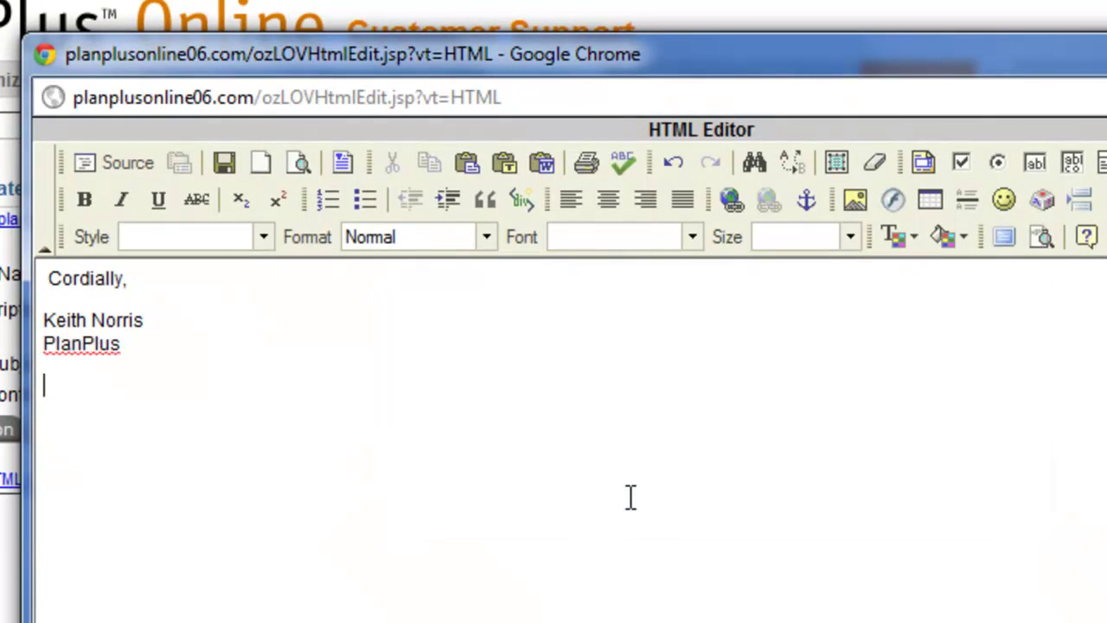
pyautogui.press('Return')
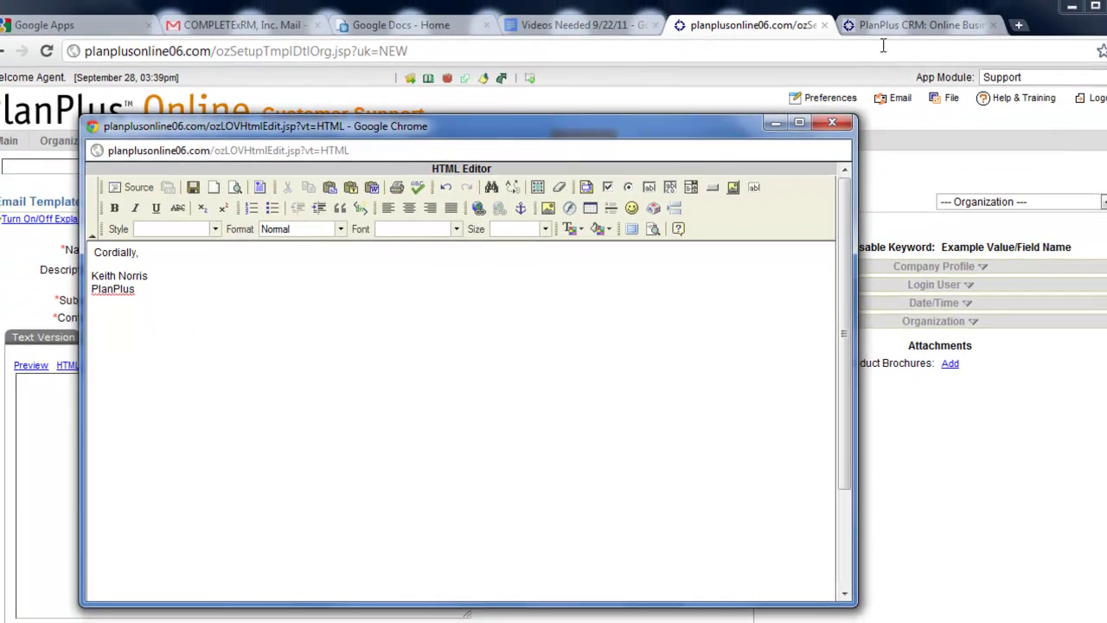
# - Save the planplusonline.com logo to the Desktop as the PNG 'Signature-PPOL'
pyautogui.click(891, 26)
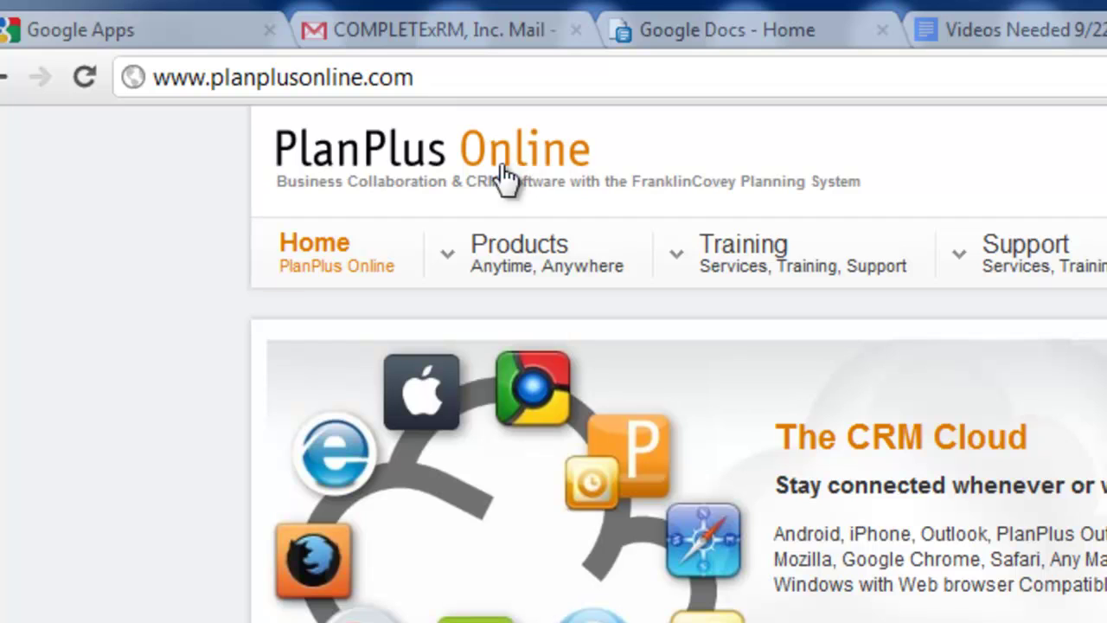
pyautogui.rightClick(490, 146)
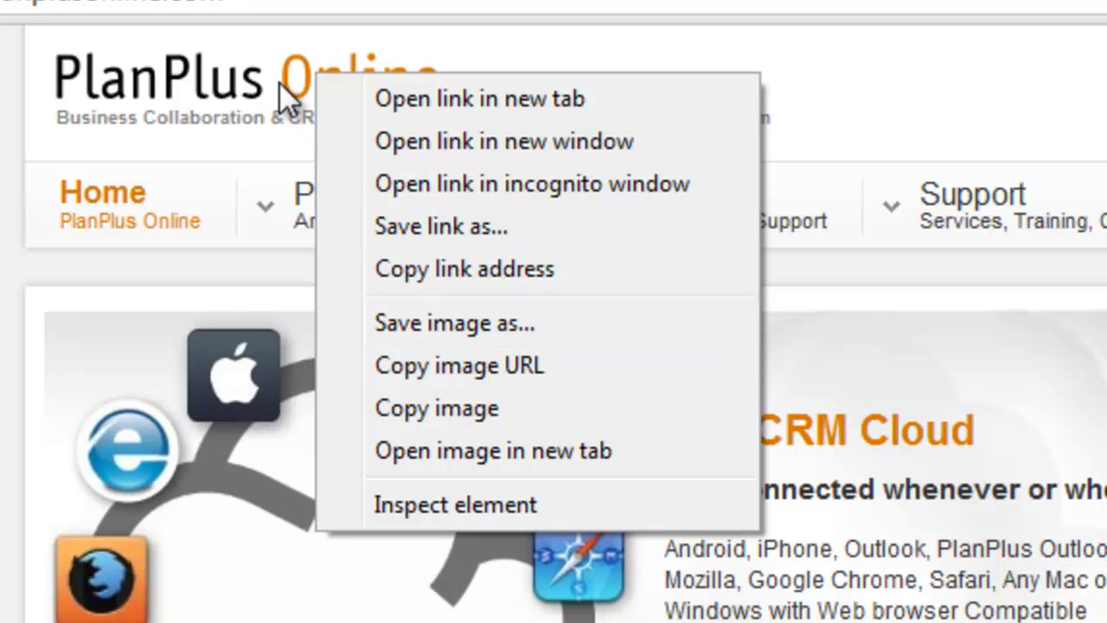
pyautogui.click(426, 325)
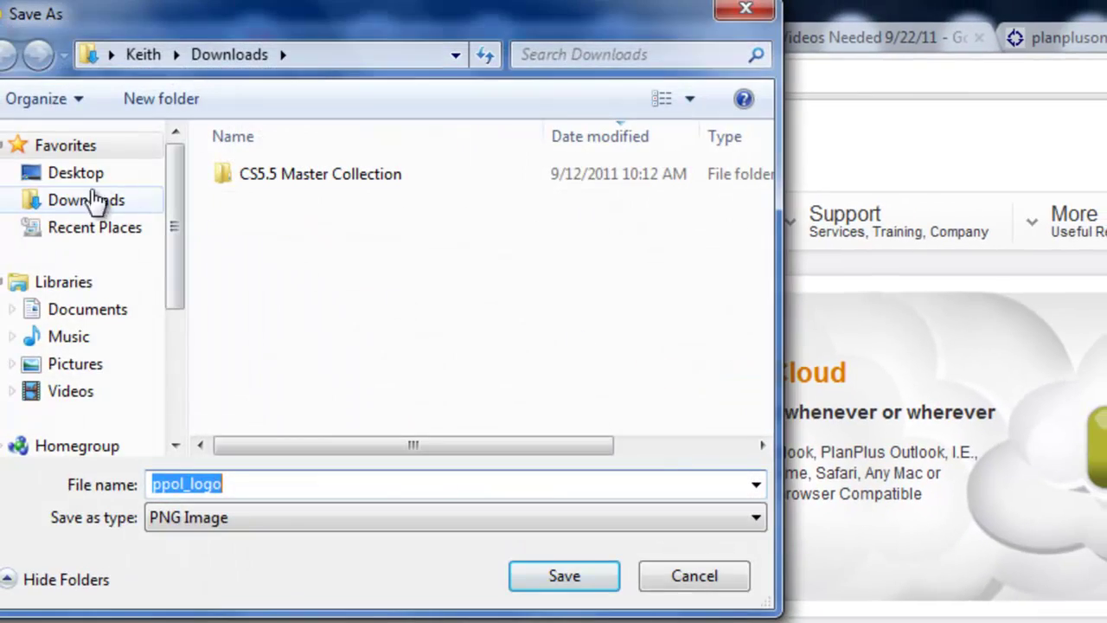
pyautogui.click(91, 178)
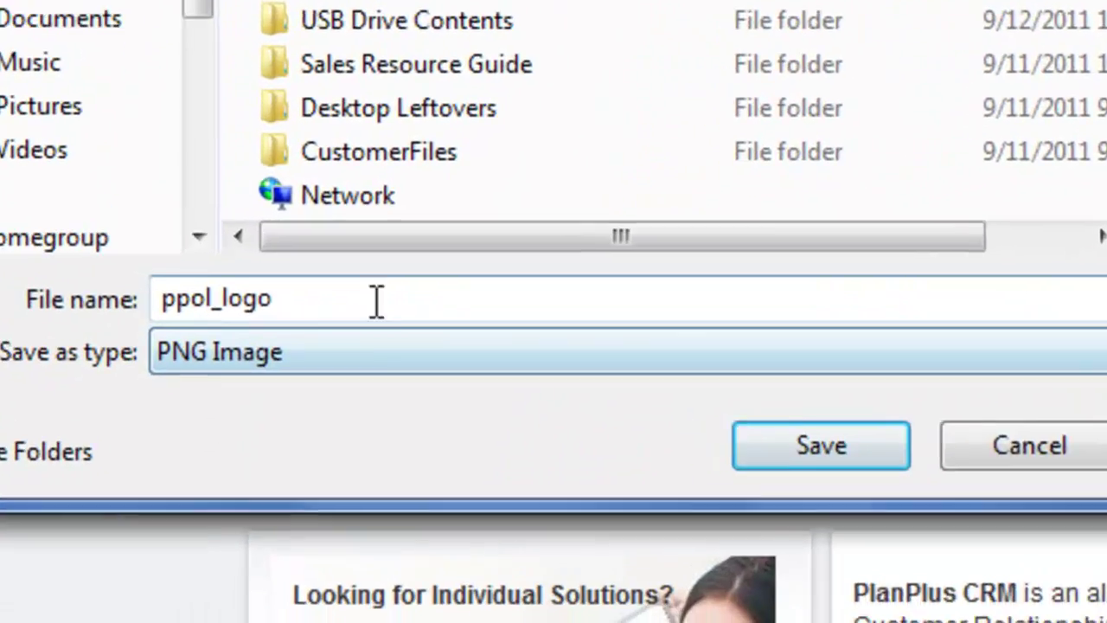
pyautogui.doubleClick(364, 298)
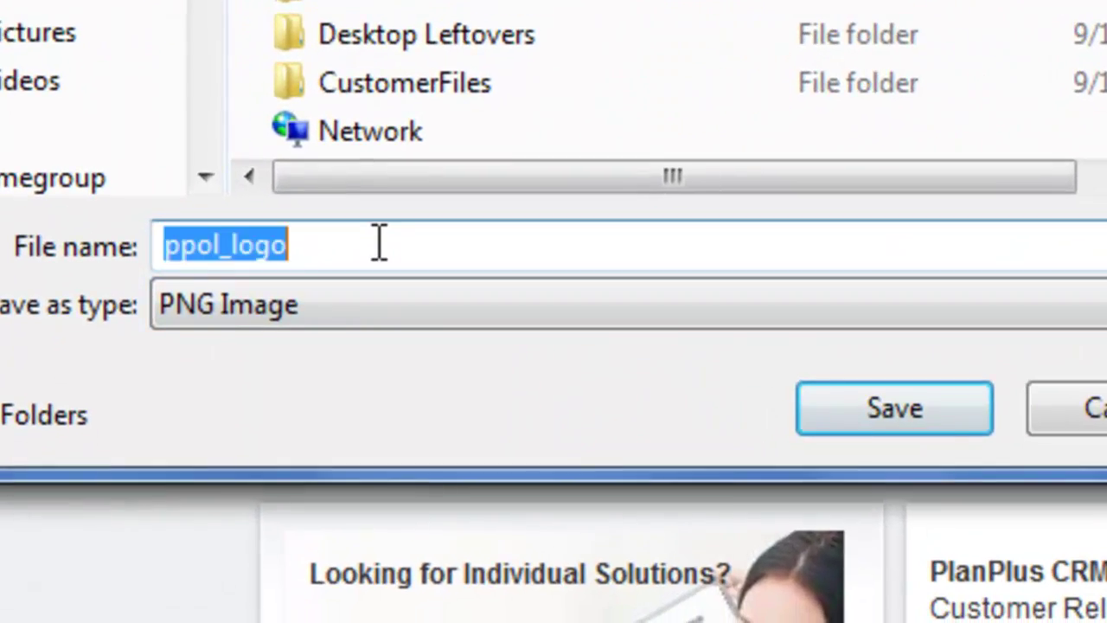
pyautogui.write('Signature-PPOL')
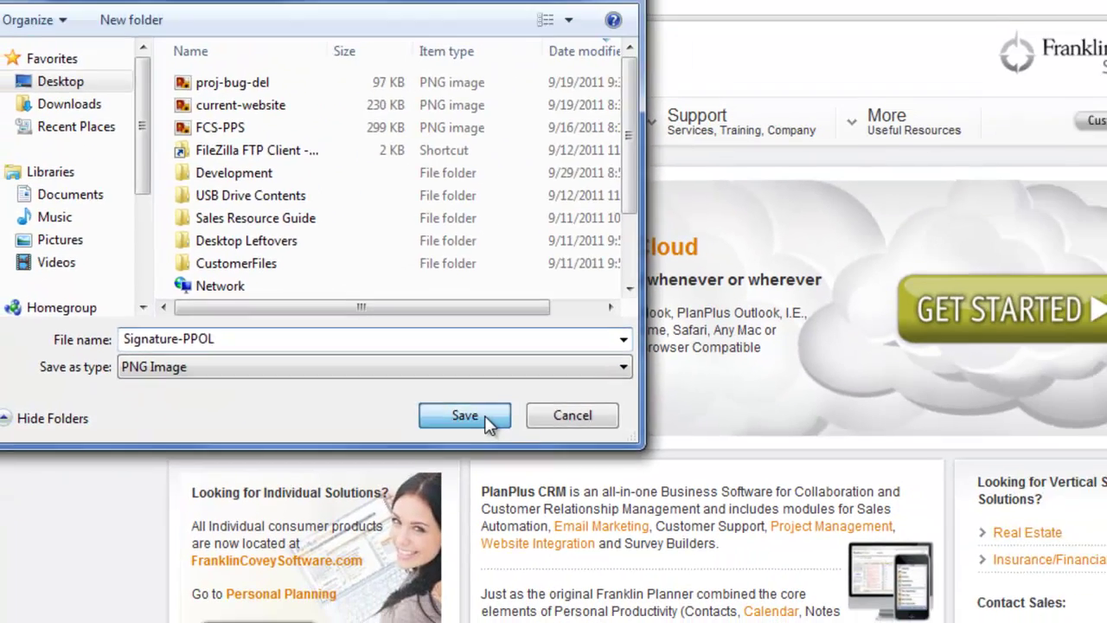
pyautogui.click(895, 408)
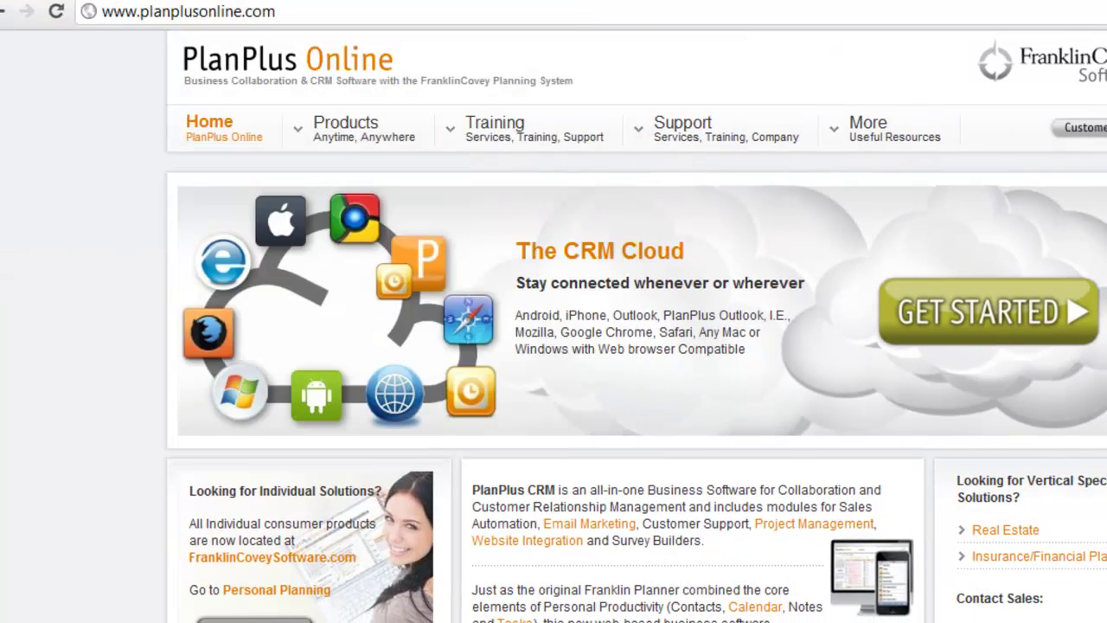
# - Return to the HTML Editor window and bring up the Image Properties dialog
pyautogui.moveTo(445, 622)
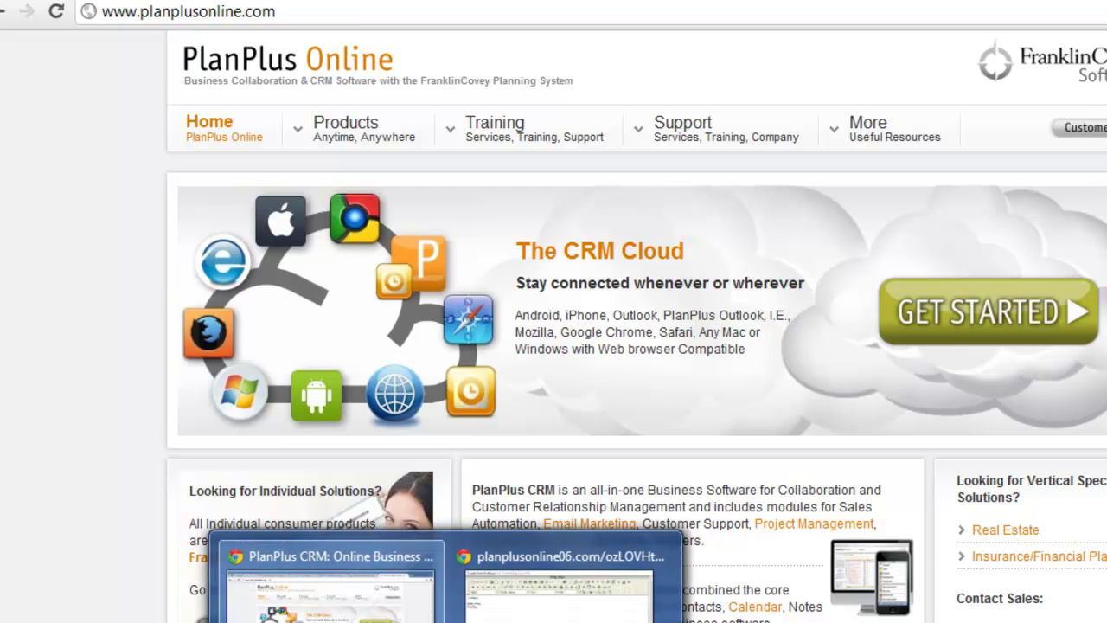
pyautogui.click(558, 588)
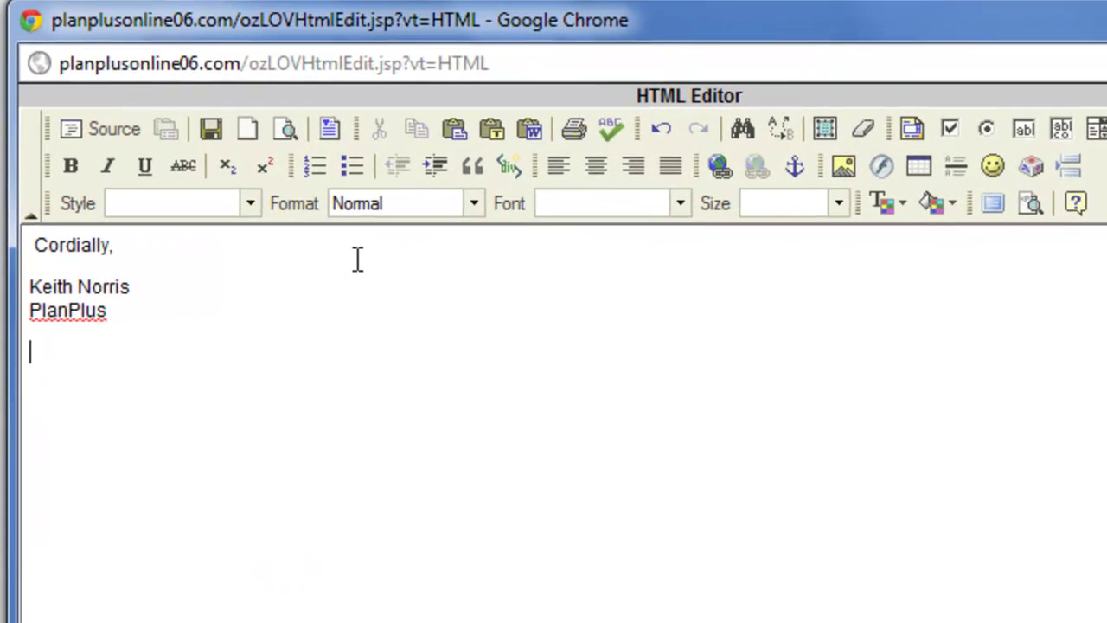
pyautogui.click(843, 166)
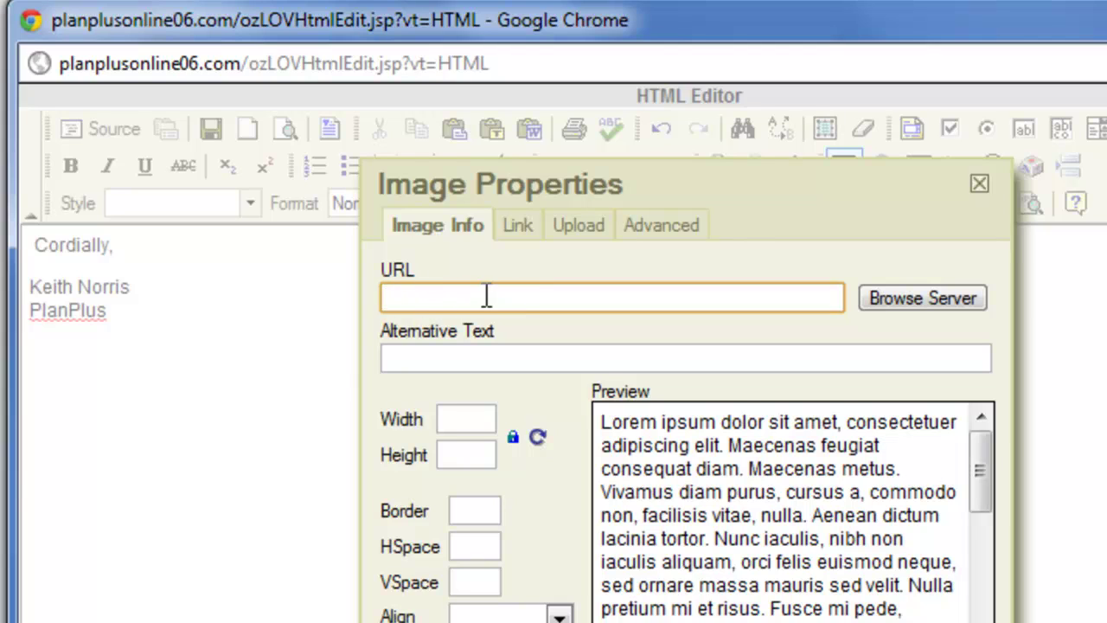
# - Upload Signature-PPOL.png from the Desktop to the server through the Image Properties Upload tab
pyautogui.click(577, 232)
pyautogui.click(443, 303)
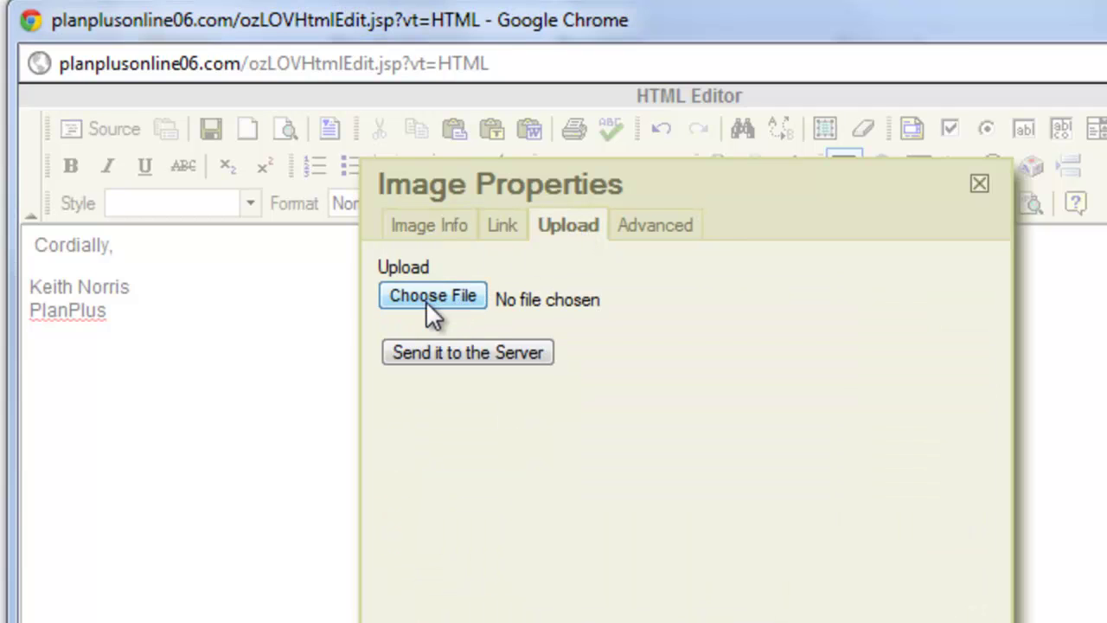
pyautogui.click(173, 258)
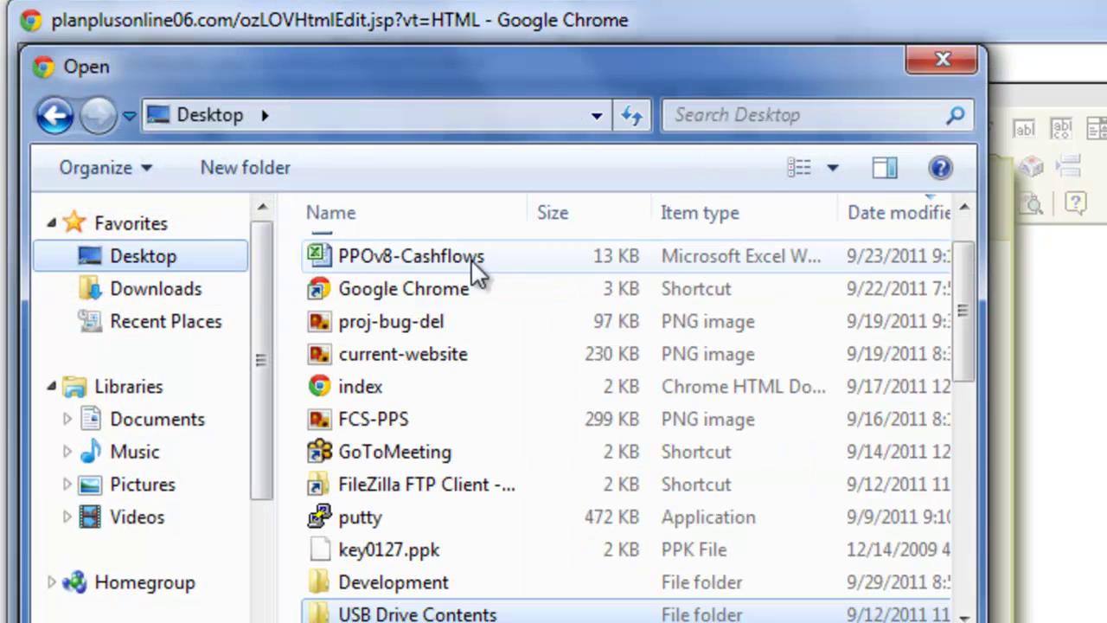
pyautogui.click(439, 259)
pyautogui.doubleClick(437, 260)
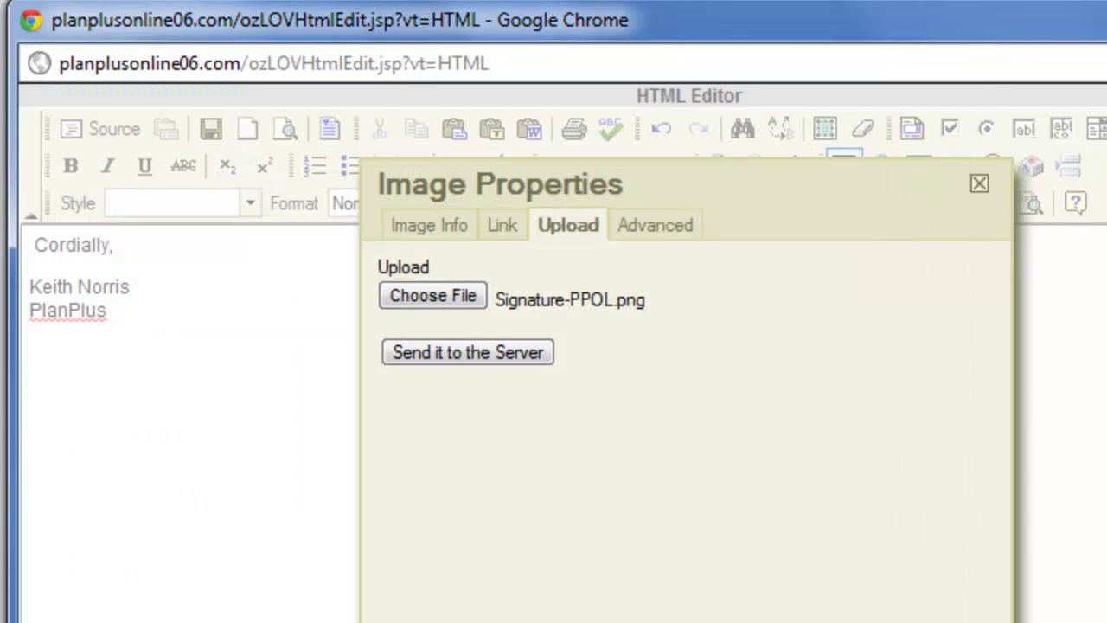
pyautogui.click(475, 351)
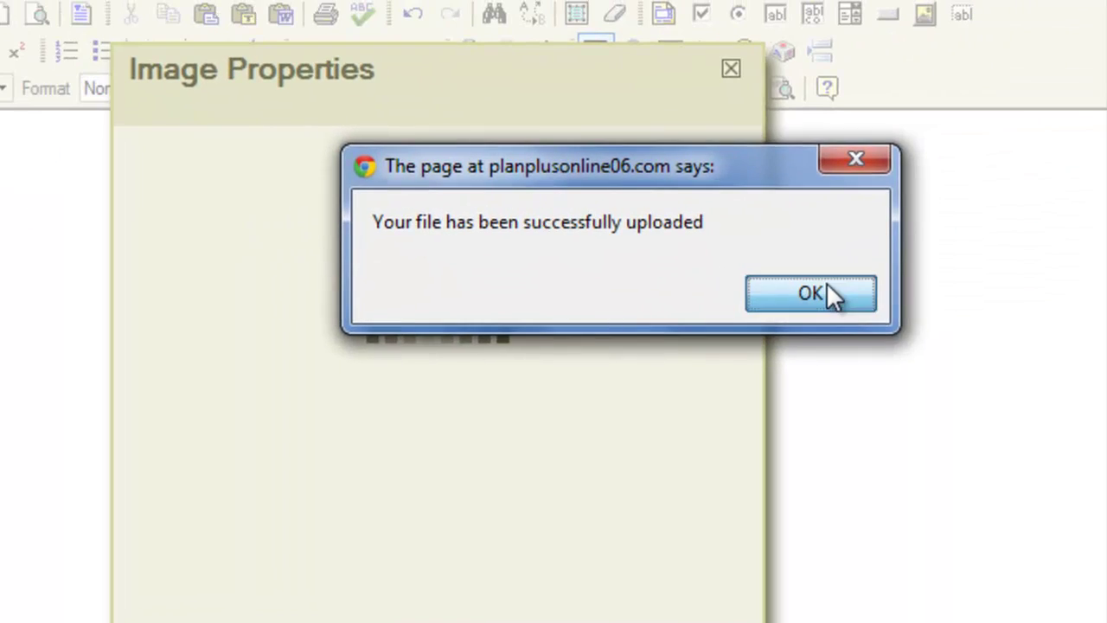
# - Clear the logo's width and height, align it left, and insert it beneath the signature
pyautogui.click(1038, 268)
pyautogui.doubleClick(216, 304)
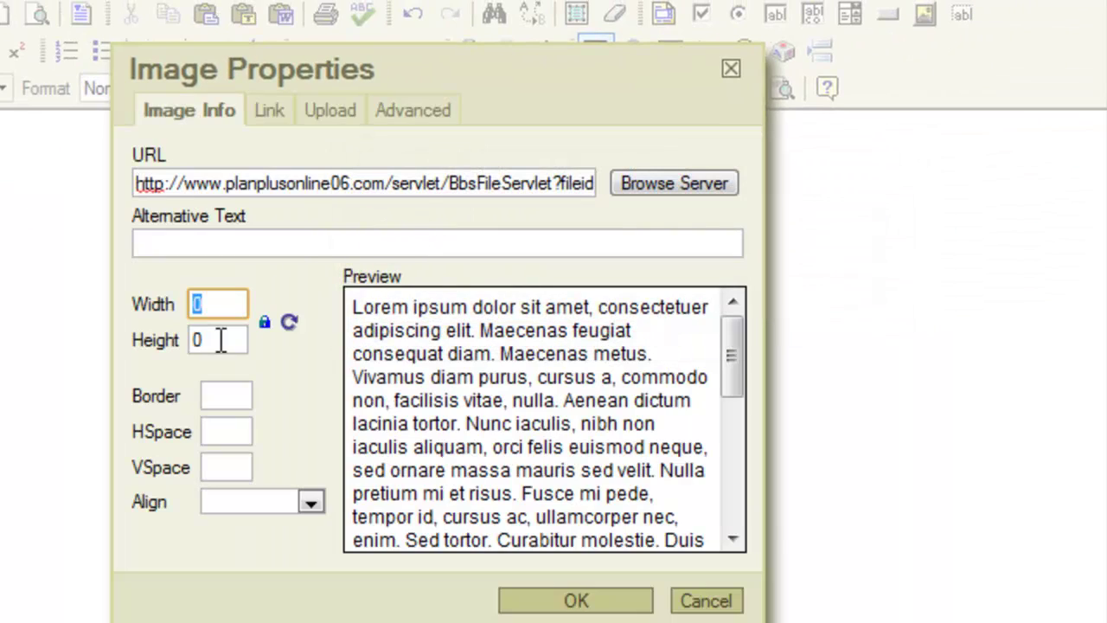
pyautogui.write('auto')
pyautogui.click(220, 340)
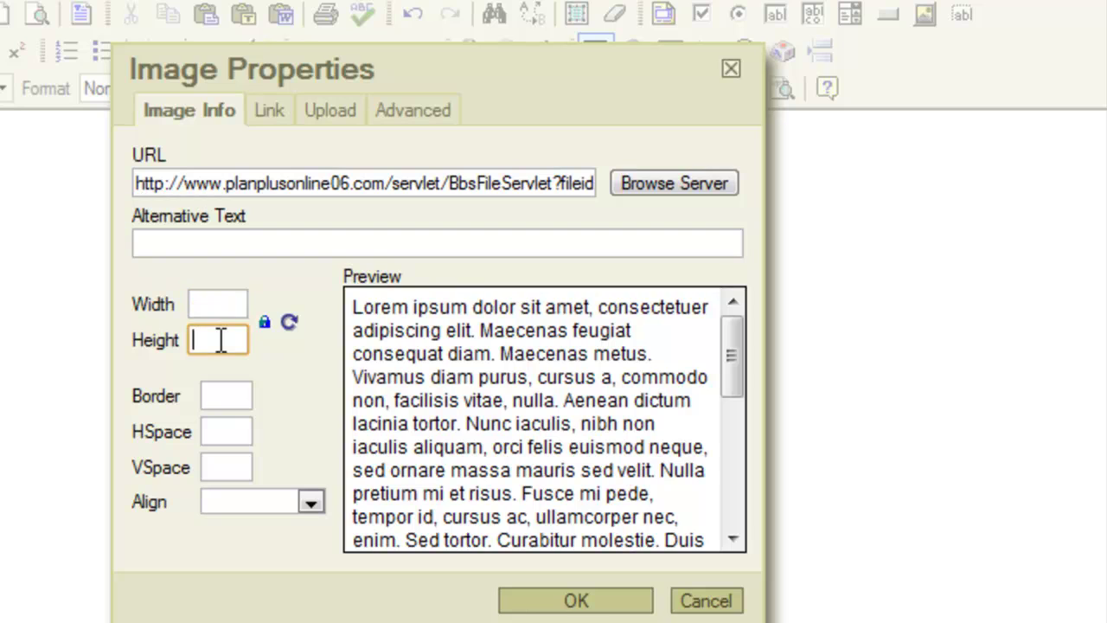
pyautogui.write('auto')
pyautogui.press('Tab')
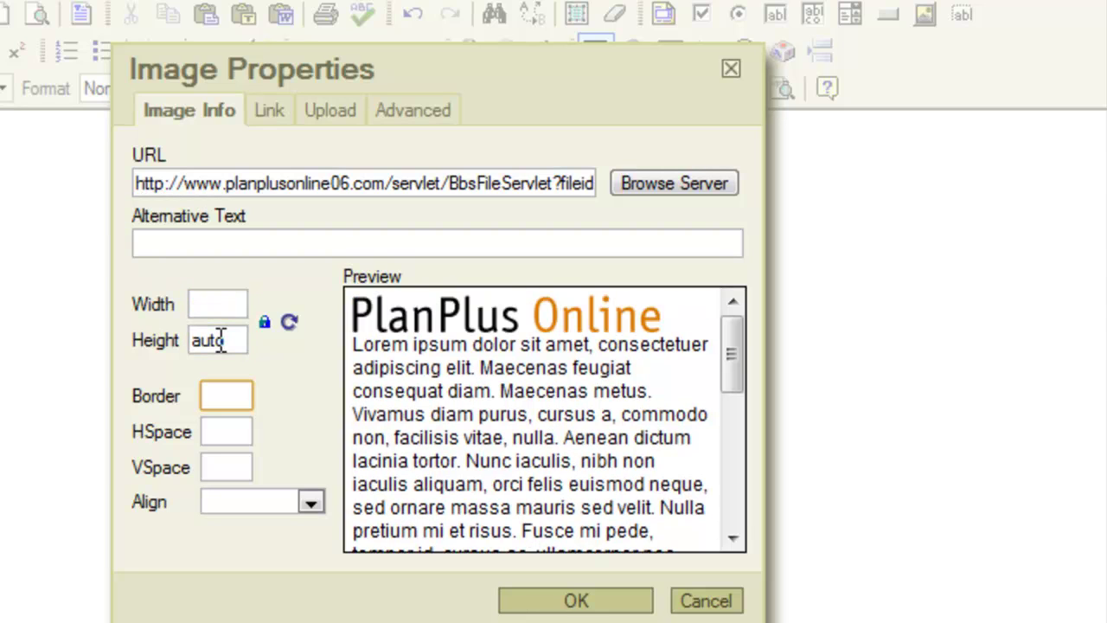
pyautogui.moveTo(235, 344); pyautogui.dragTo(190, 342)
pyautogui.press('BackSpace')
pyautogui.click(284, 396)
pyautogui.click(311, 502)
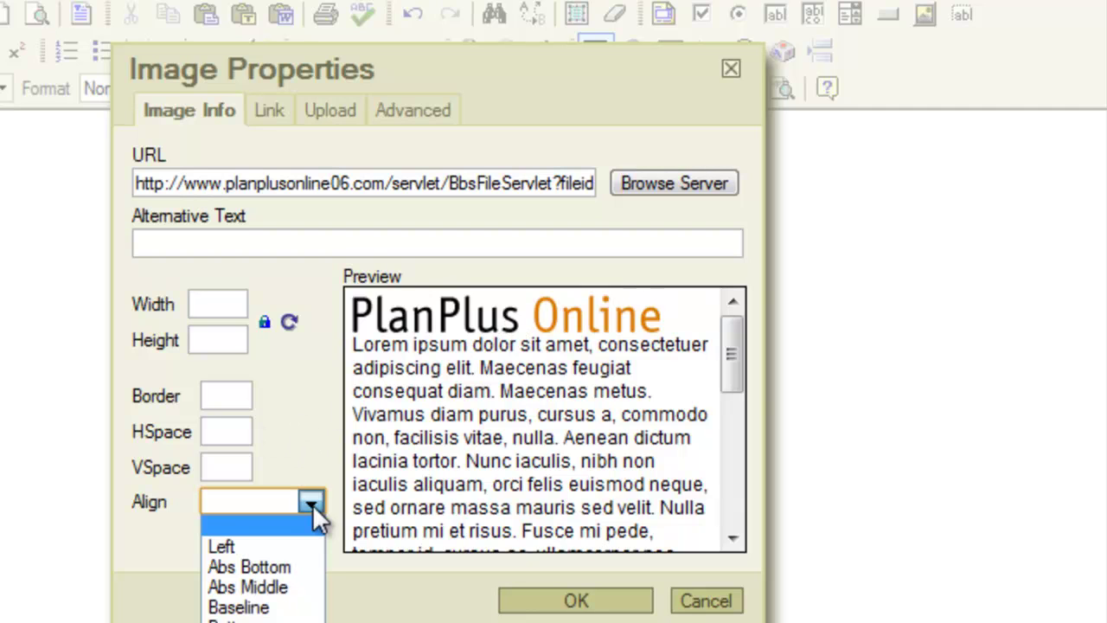
pyautogui.click(292, 548)
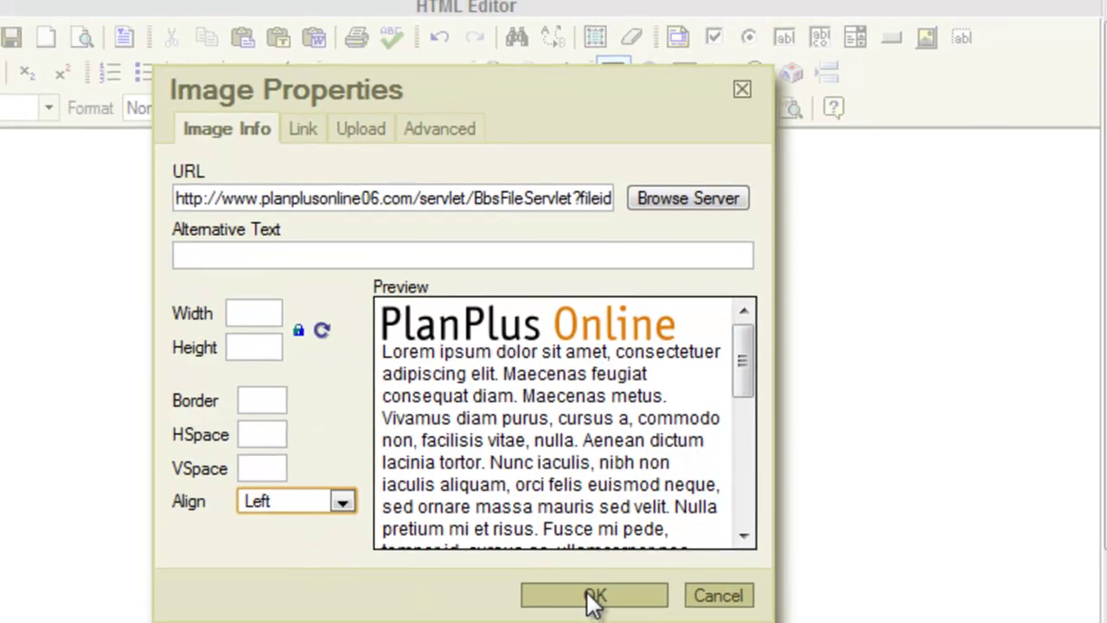
pyautogui.click(592, 597)
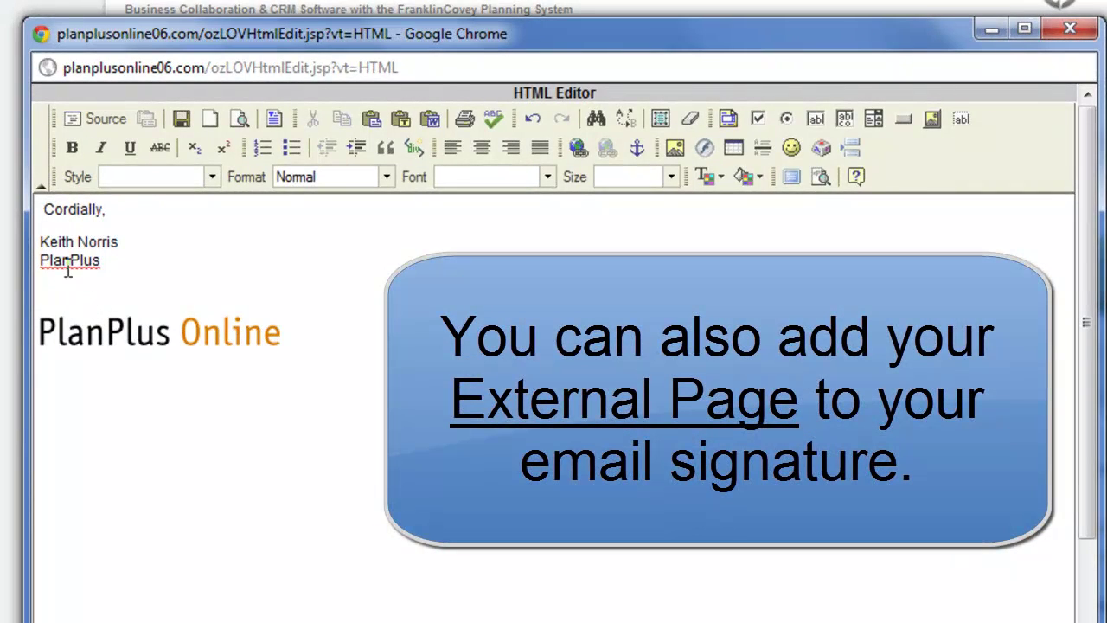
# - Switch the HTML Editor to Source view and copy the signature's HTML code with the logo tag
pyautogui.click(176, 294)
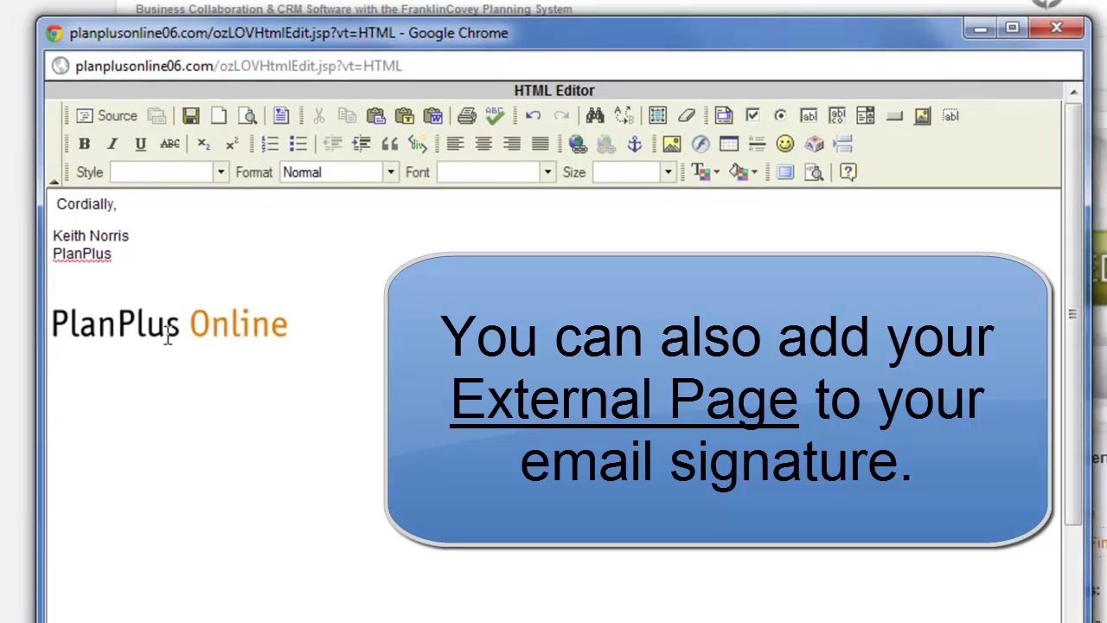
pyautogui.scroll(-3, 201, 442)
pyautogui.scroll(3, 240, 393)
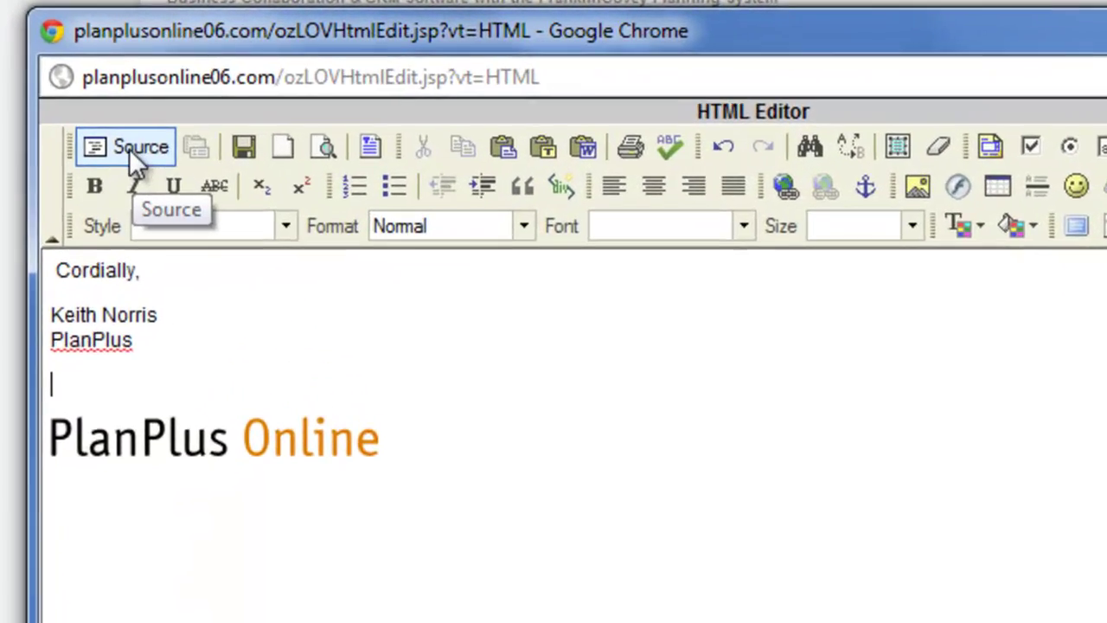
pyautogui.click(140, 150)
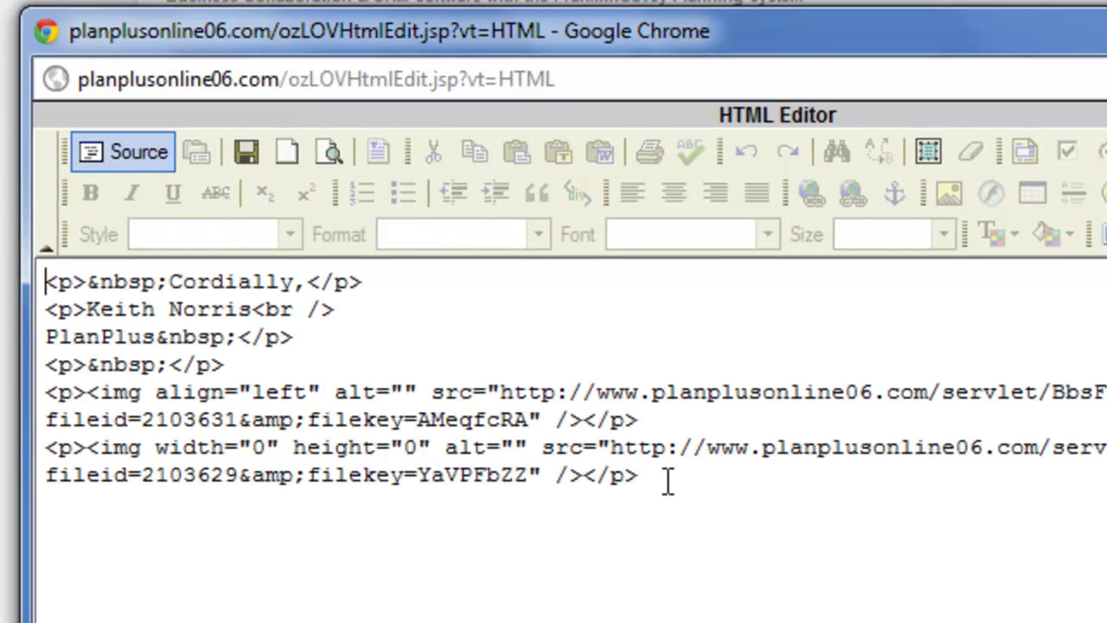
pyautogui.moveTo(666, 476); pyautogui.dragTo(48, 285)
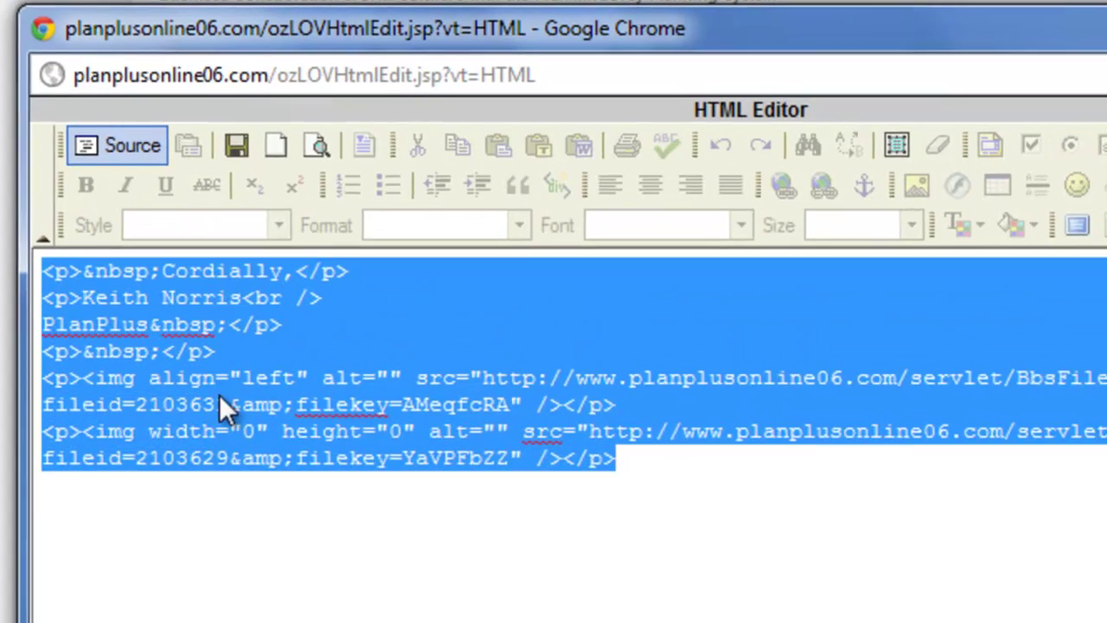
pyautogui.rightClick(210, 413)
pyautogui.click(288, 537)
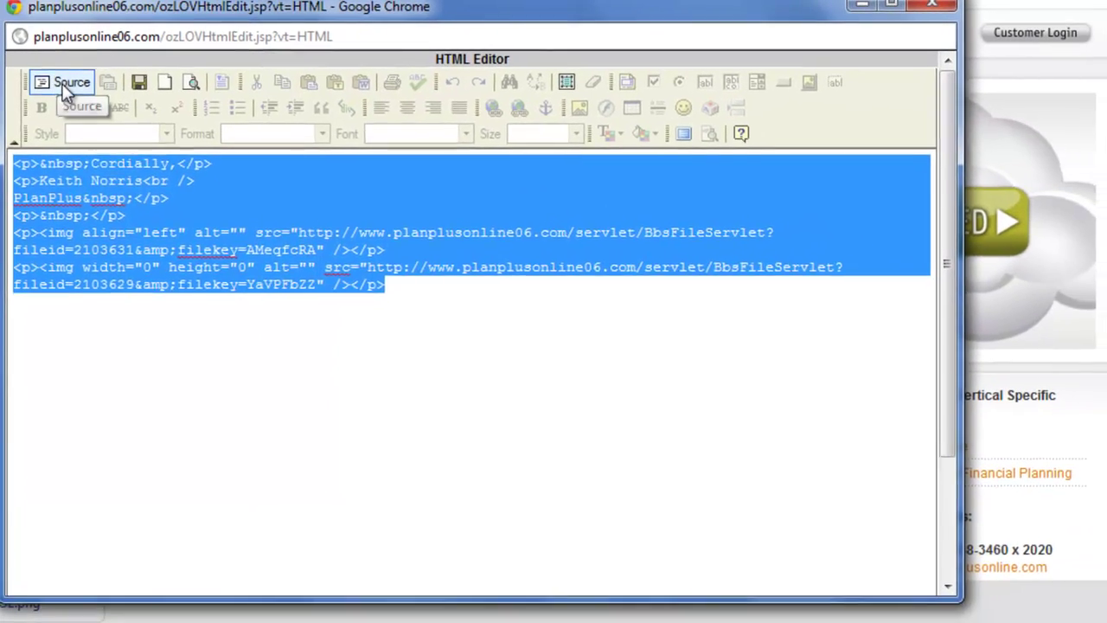
# - Close the HTML Editor keeping the changes and submit the Email Signature template
pyautogui.click(52, 92)
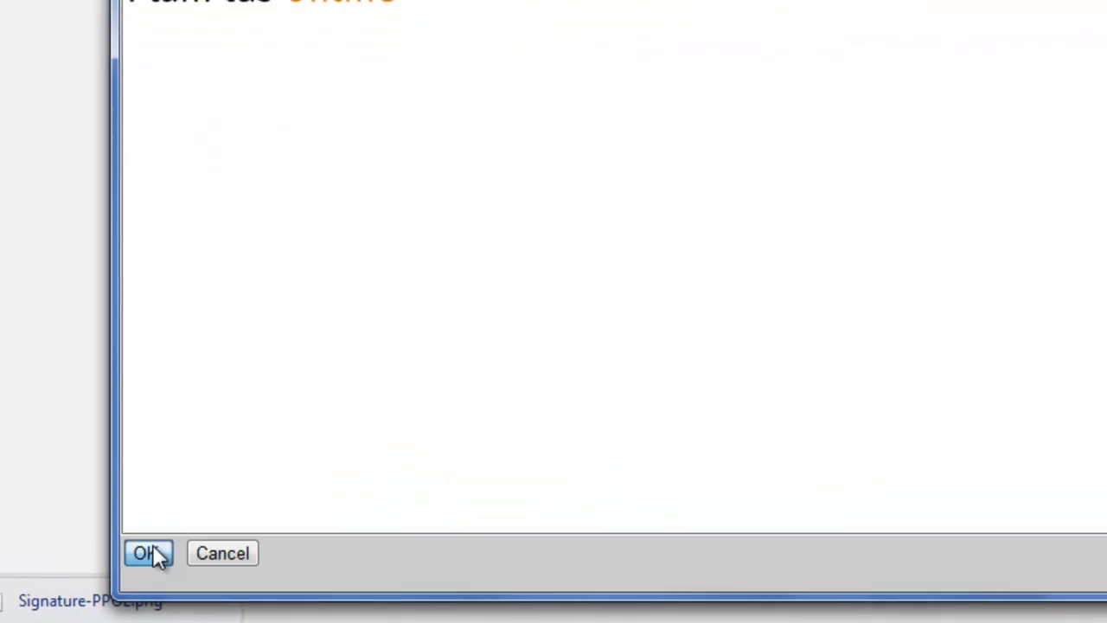
pyautogui.click(149, 552)
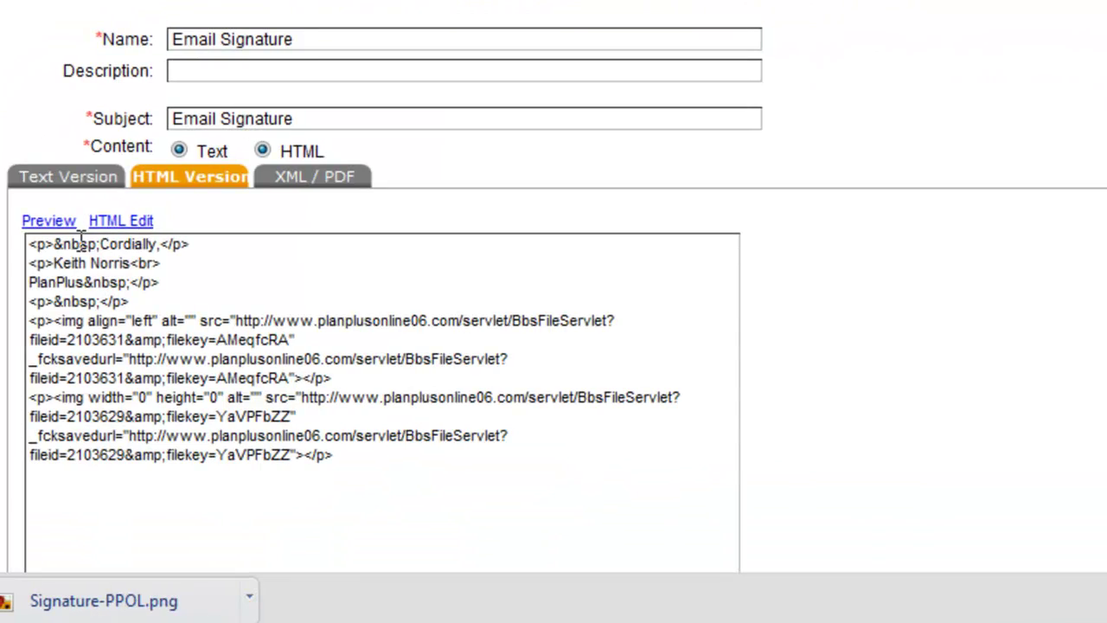
pyautogui.scroll(-2, 82, 251)
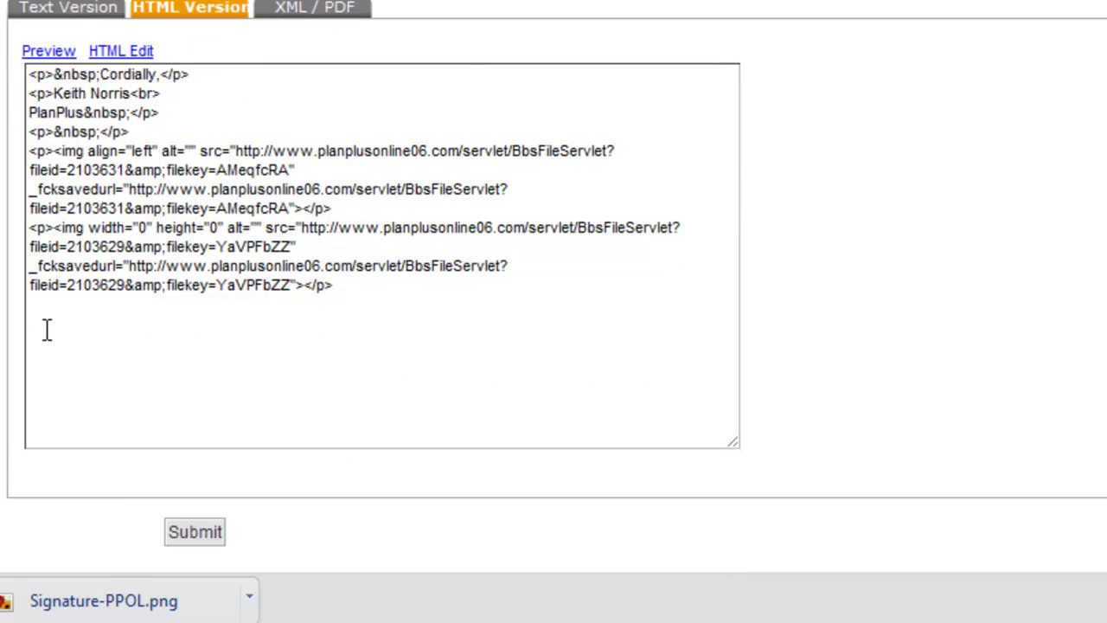
pyautogui.click(190, 534)
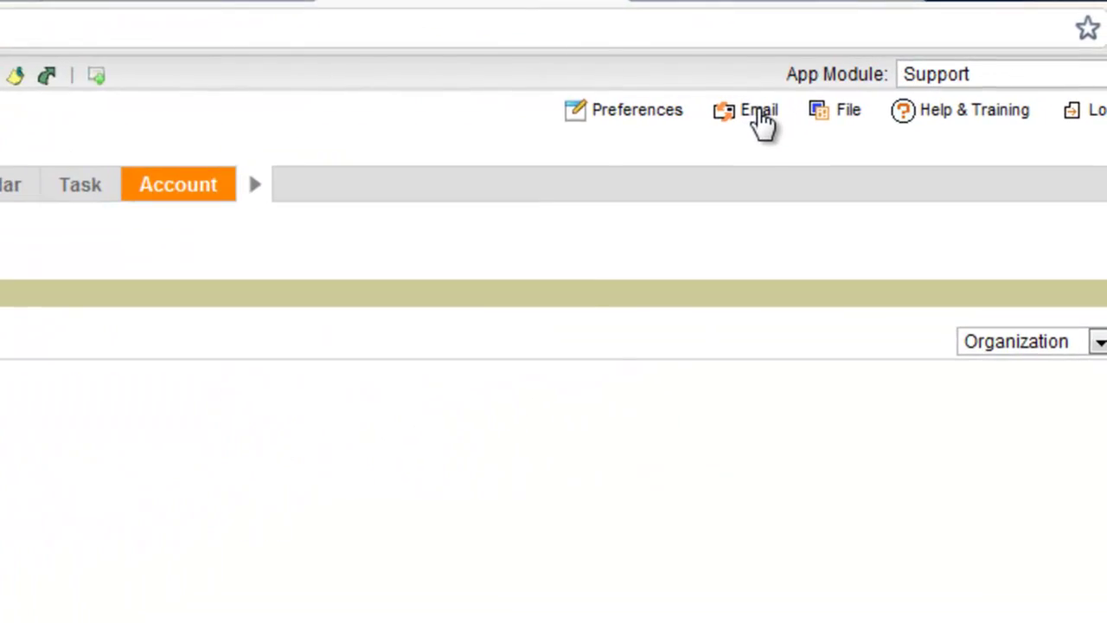
# - Paste the copied logo HTML code into the Outbound Settings HTML signature box
pyautogui.click(925, 100)
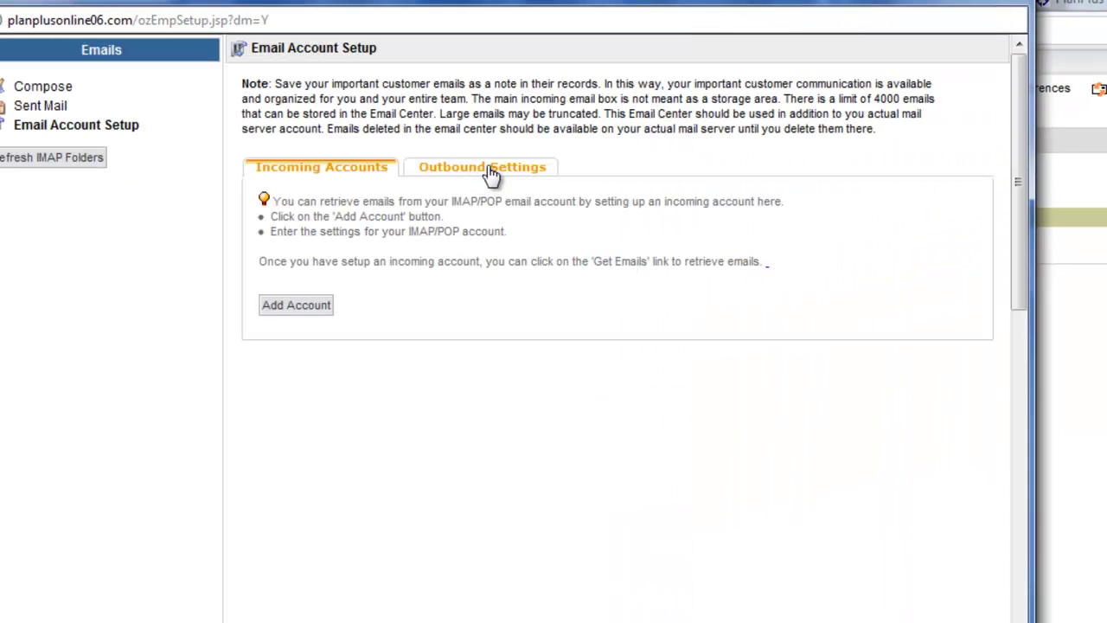
pyautogui.click(487, 169)
pyautogui.click(672, 434)
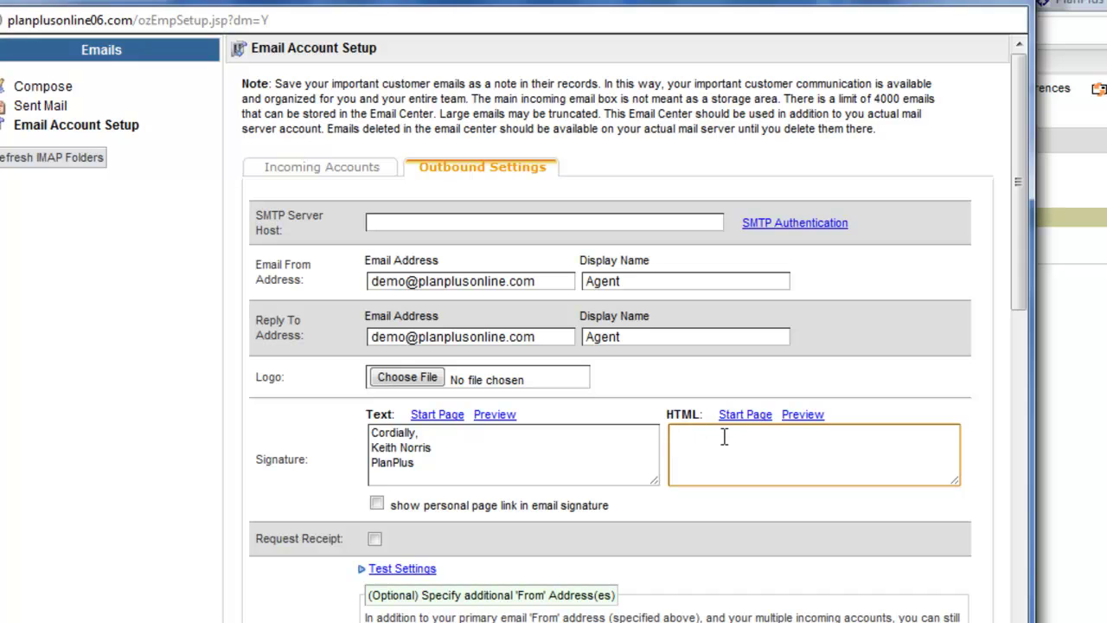
pyautogui.hotkey('ctrl', 'v')
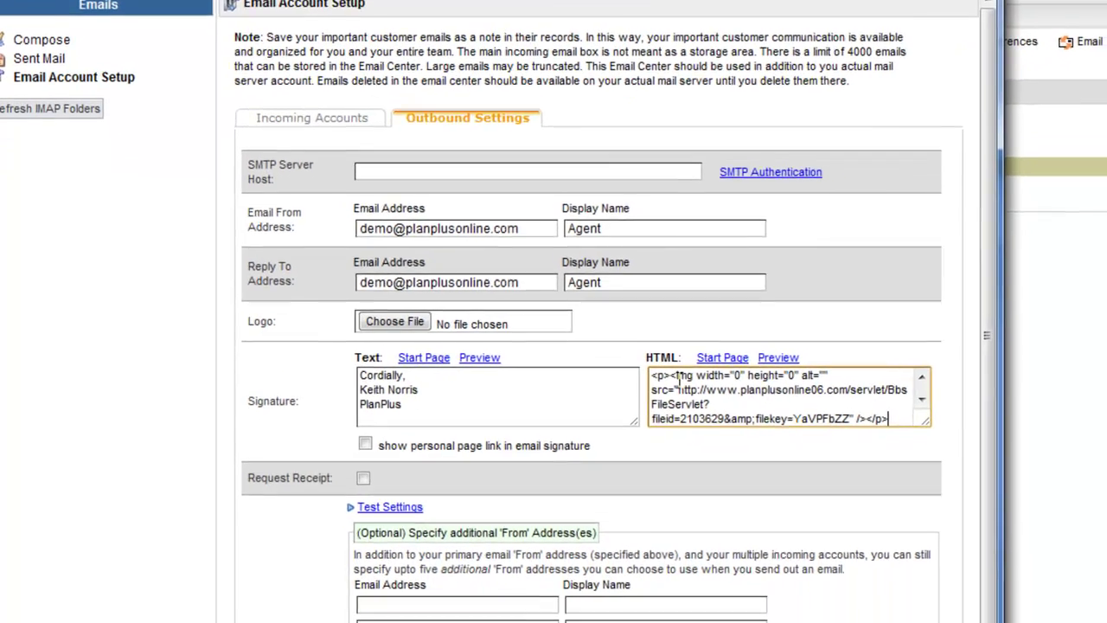
# - Dismiss the spelling suggestions on the pasted code and submit the email account settings
pyautogui.rightClick(702, 434)
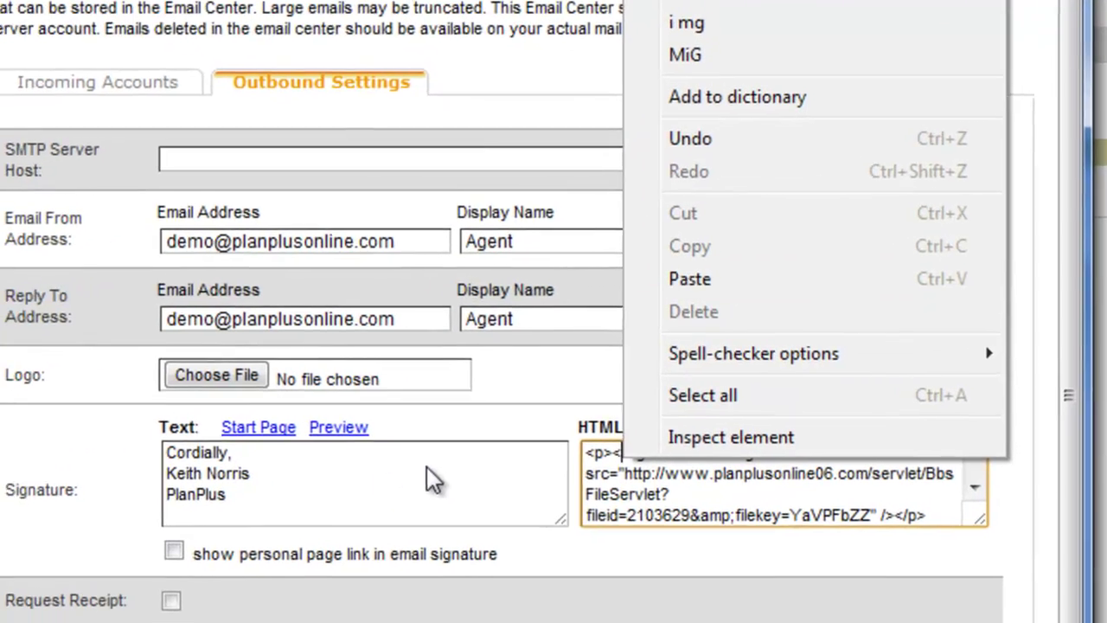
pyautogui.click(426, 466)
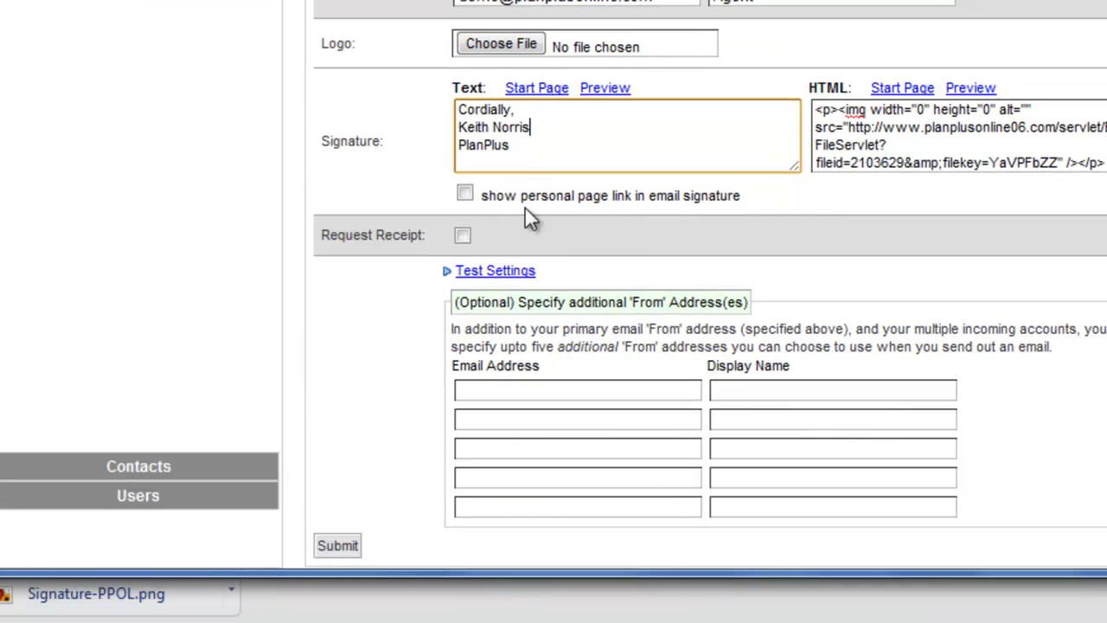
pyautogui.click(344, 545)
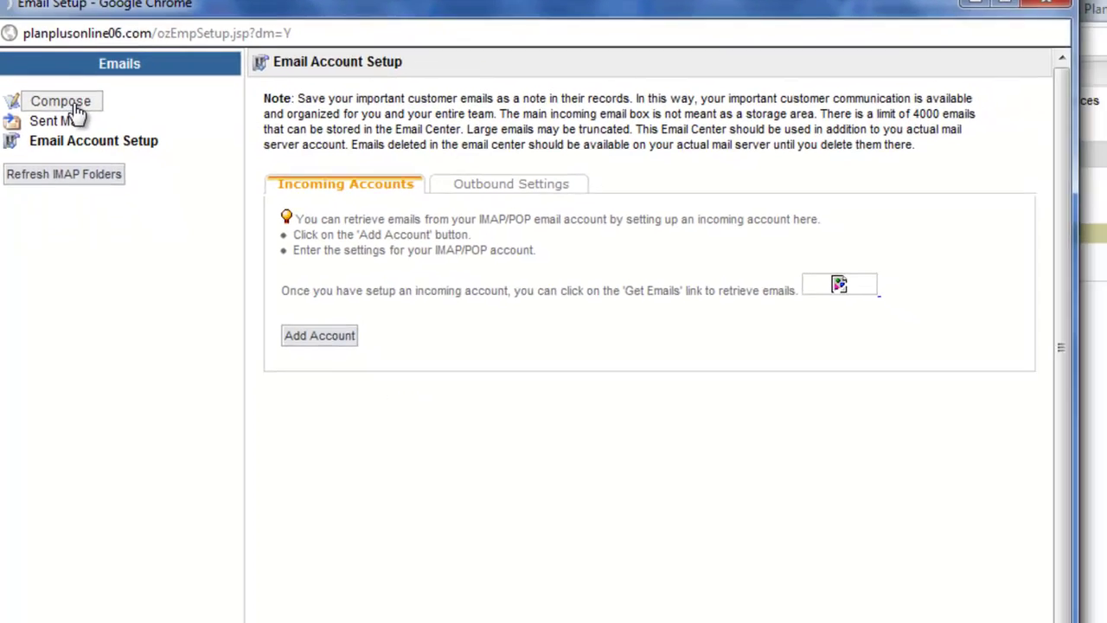
# - Compose a new email to confirm the signature and PlanPlus Online logo appear in the body
pyautogui.click(61, 142)
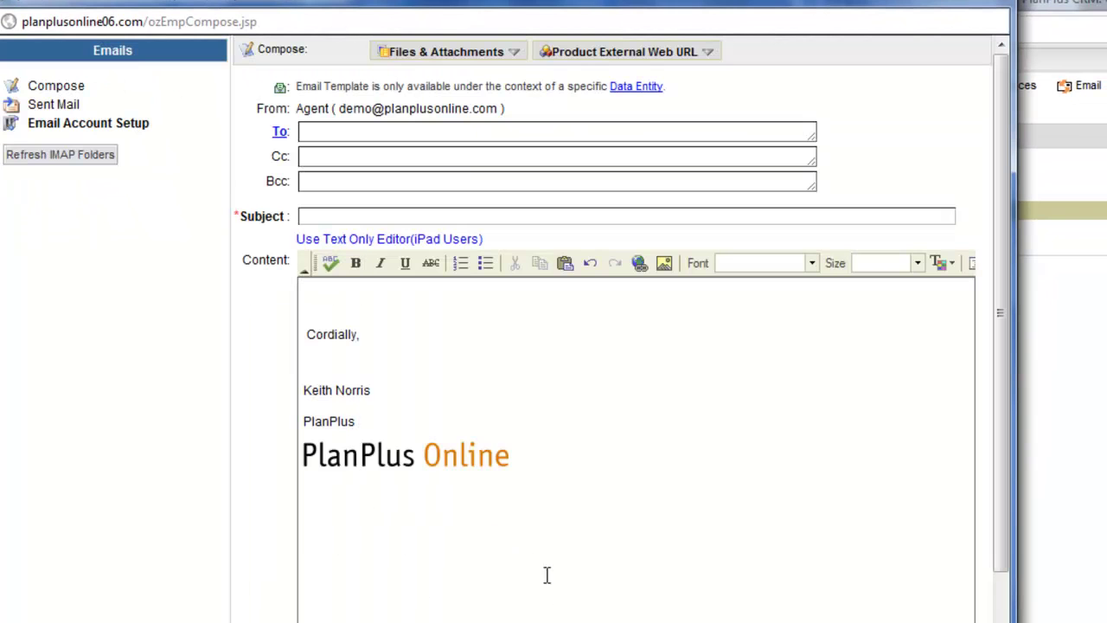